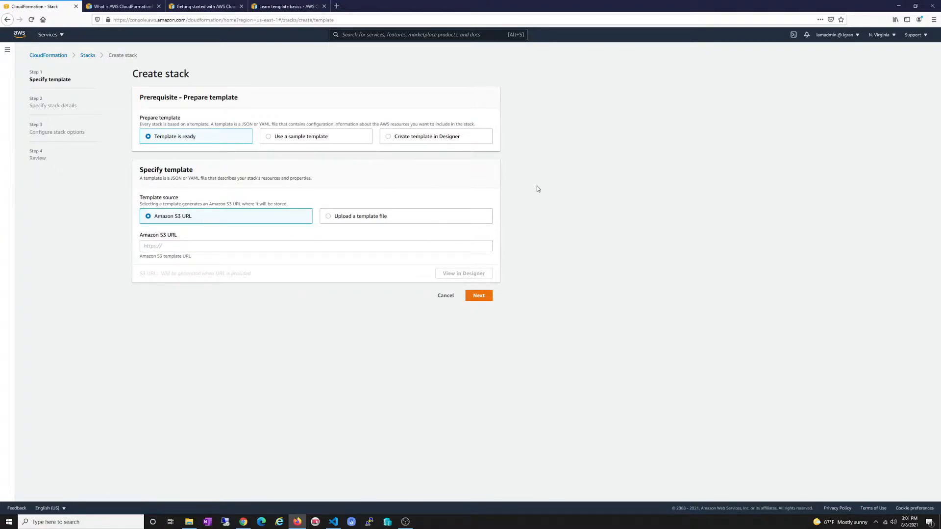
Choose the LAMP Stack sample template under Simple and view it in Designer
click(278, 244)
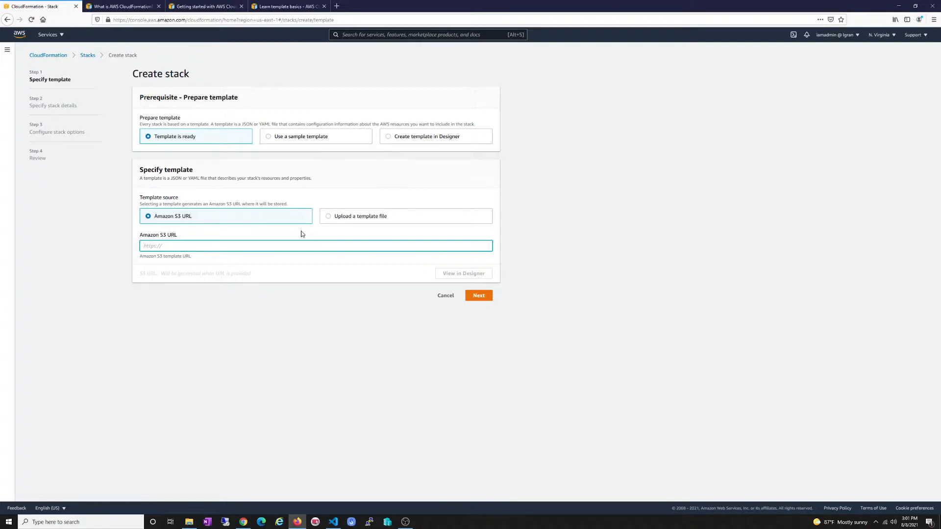
click(373, 221)
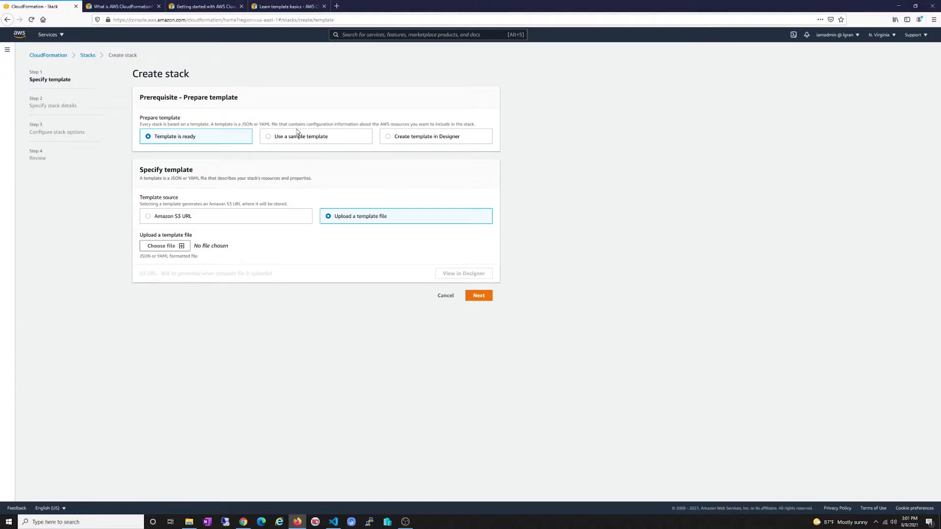
click(270, 139)
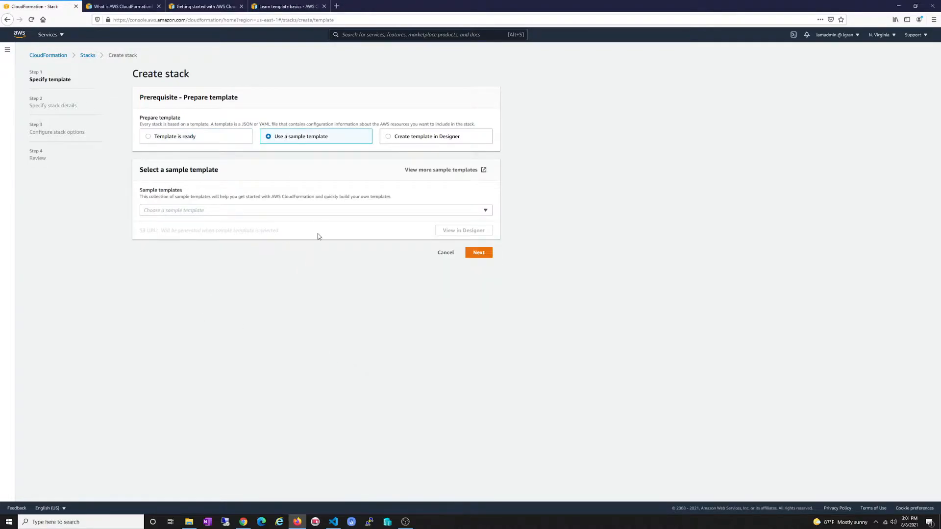
click(336, 214)
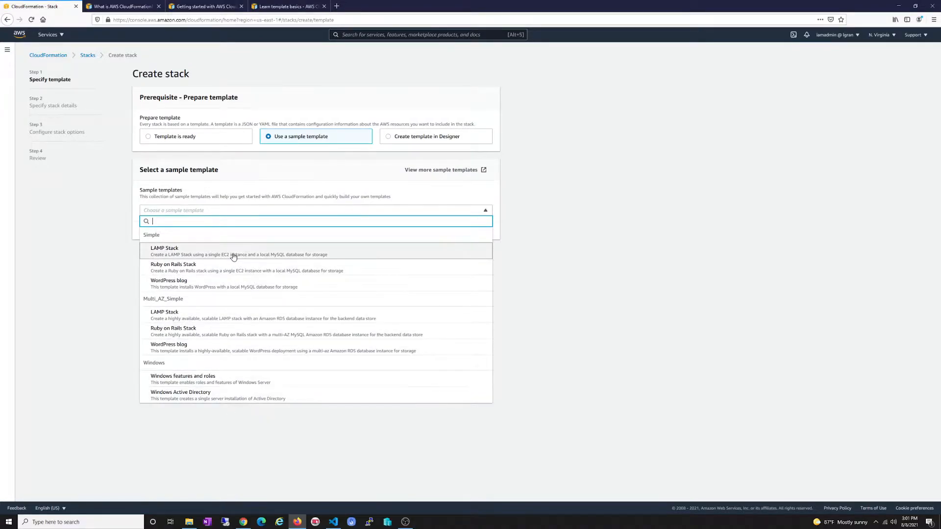
click(197, 251)
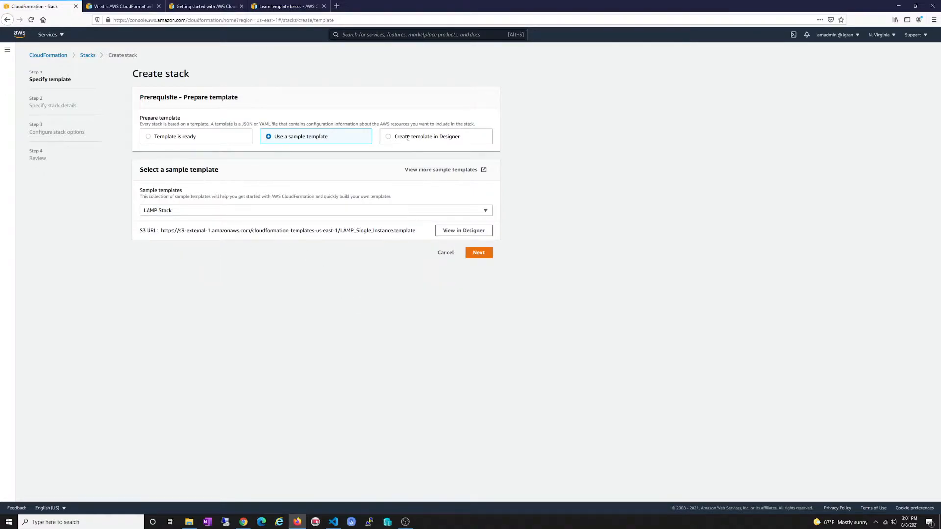
click(463, 232)
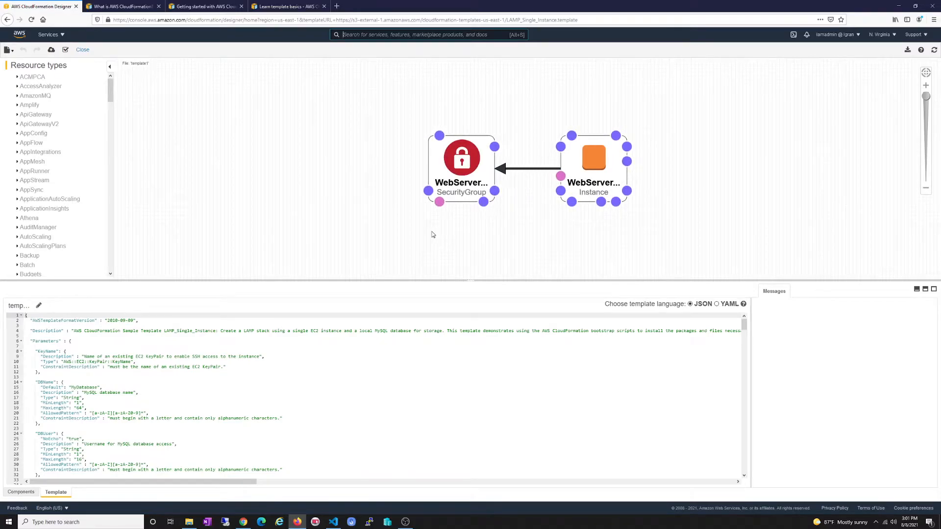
Pan the LAMP Stack diagram and raise the divider to enlarge the JSON template editor
drag(409, 214, 331, 165)
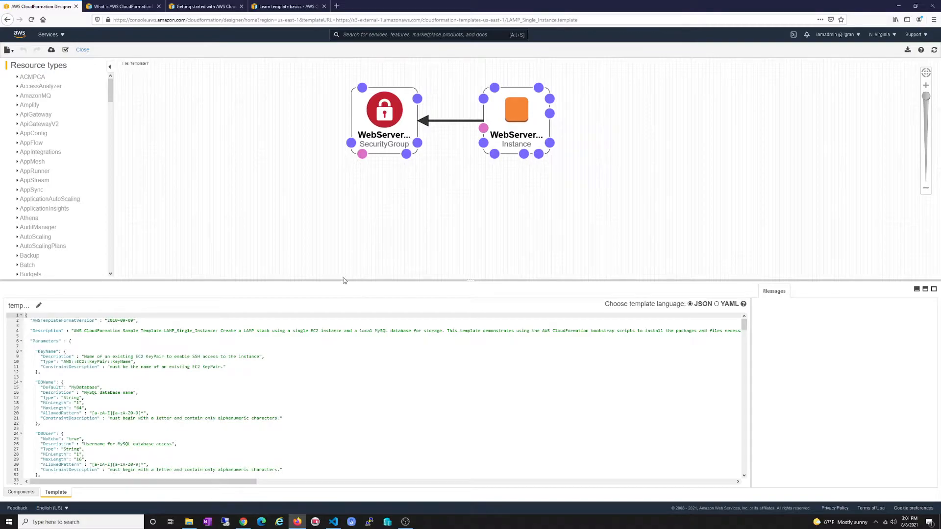
drag(345, 280, 346, 220)
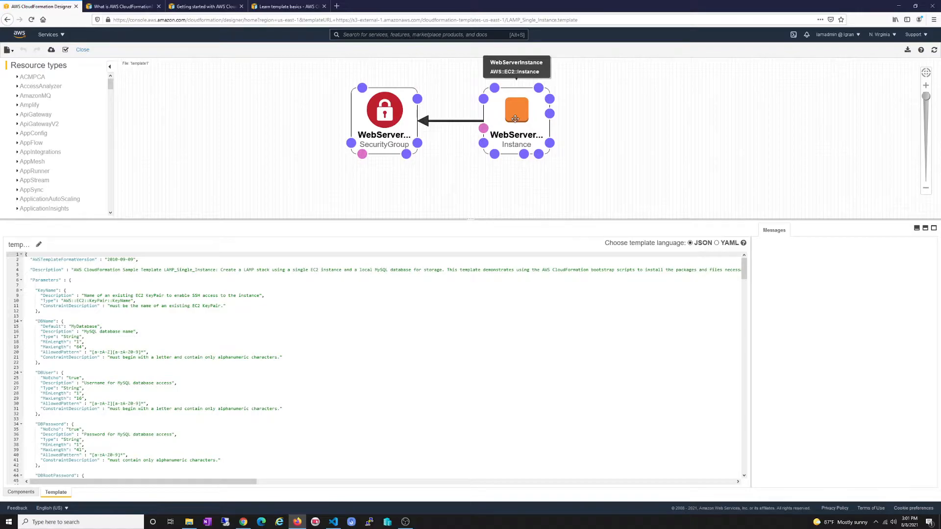
mouse_move(447, 123)
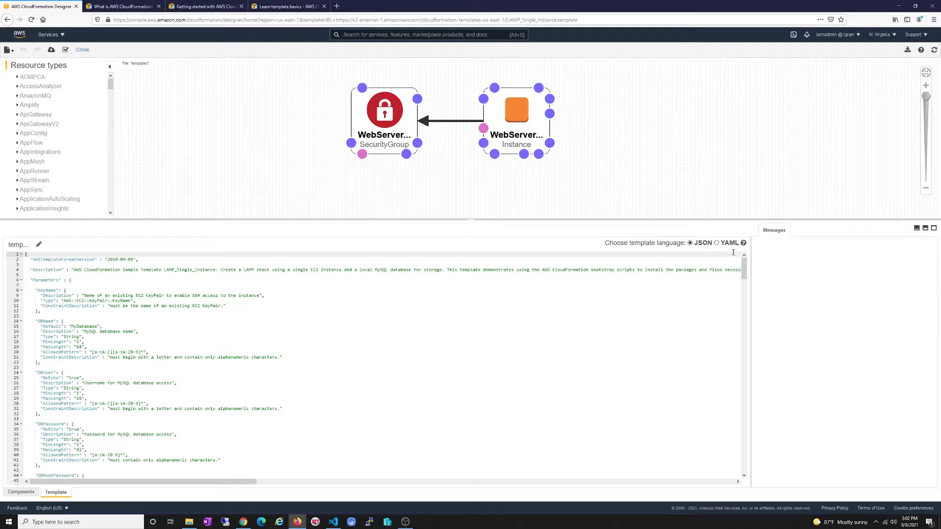
Convert the LAMP Stack template text from JSON to YAML
click(716, 244)
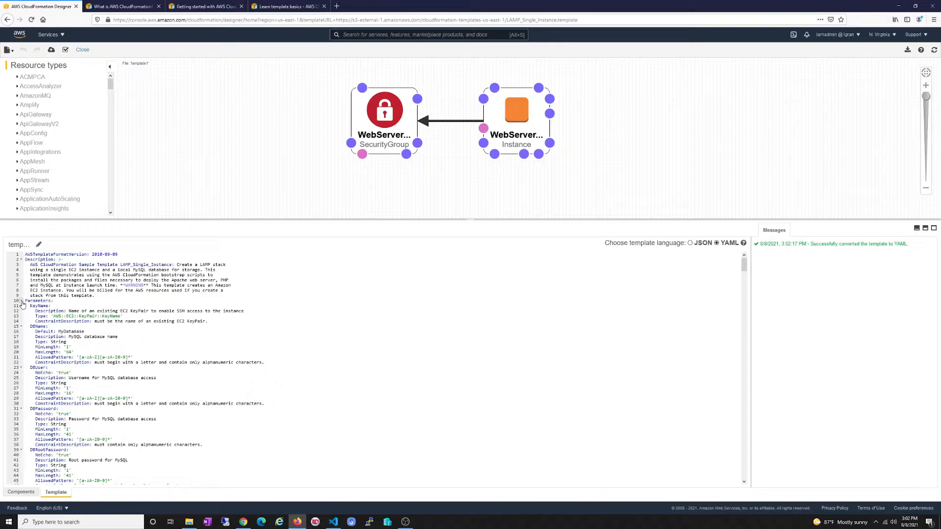
scroll(116, 324, down, 1)
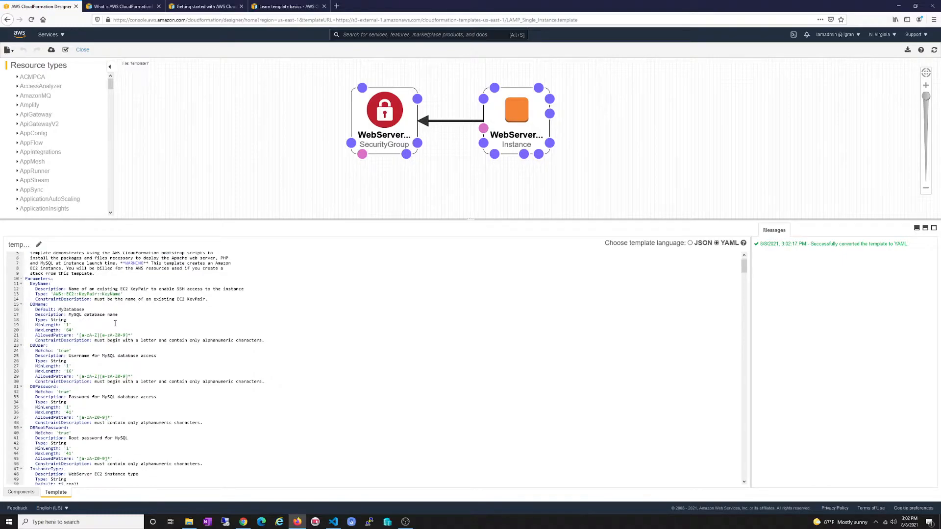
scroll(115, 323, up, 1)
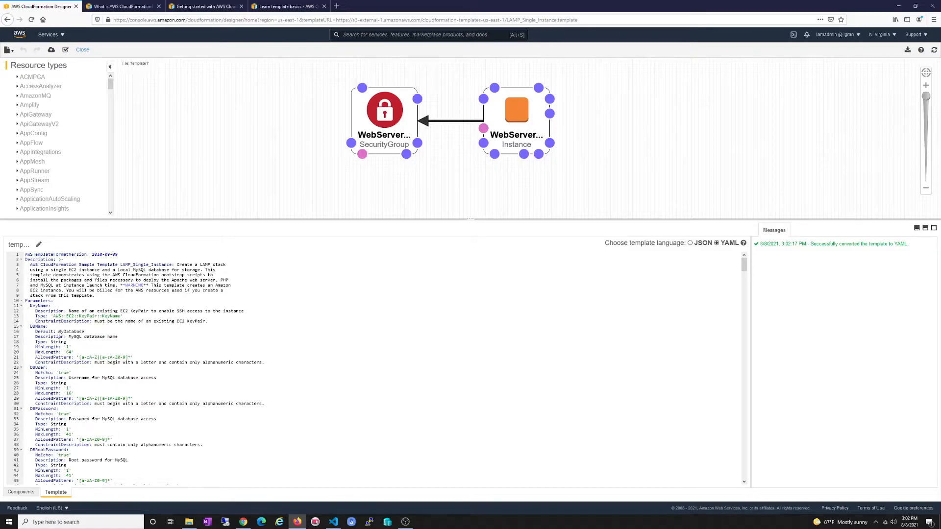
click(84, 332)
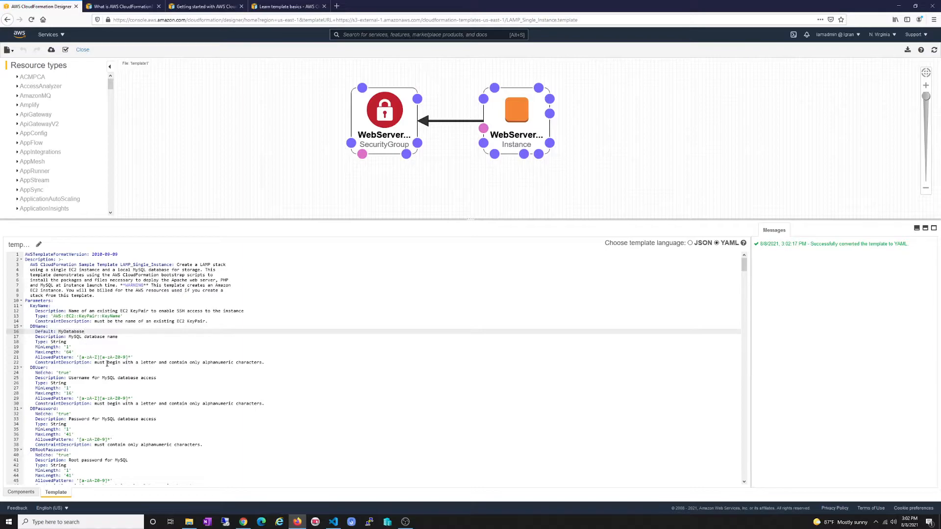
Fold the Parameters, Mappings and WebServerInstance sections of the YAML template
click(22, 300)
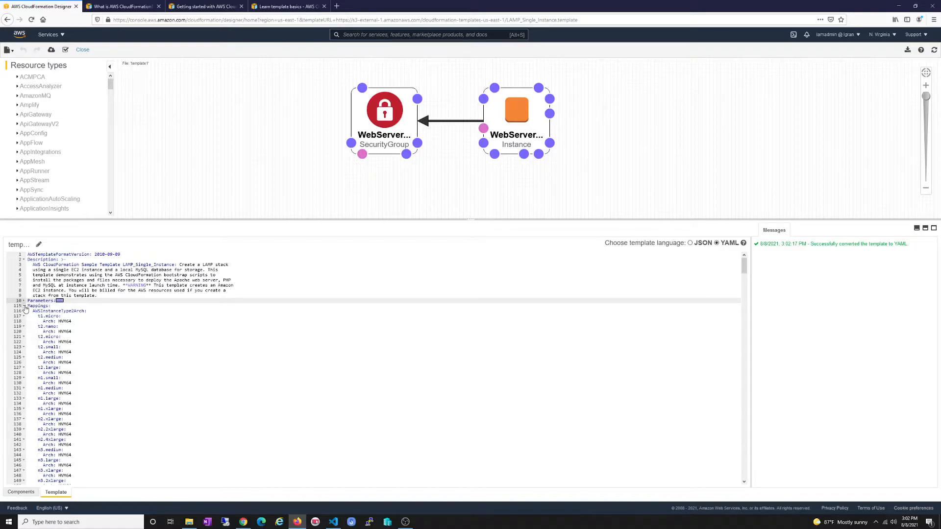
click(23, 306)
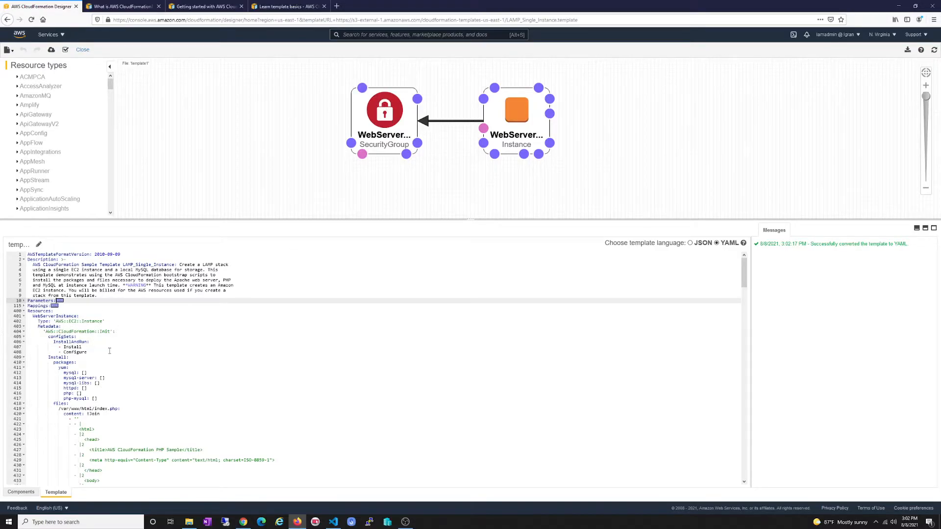
scroll(110, 348, down, 3)
scroll(110, 348, up, 2)
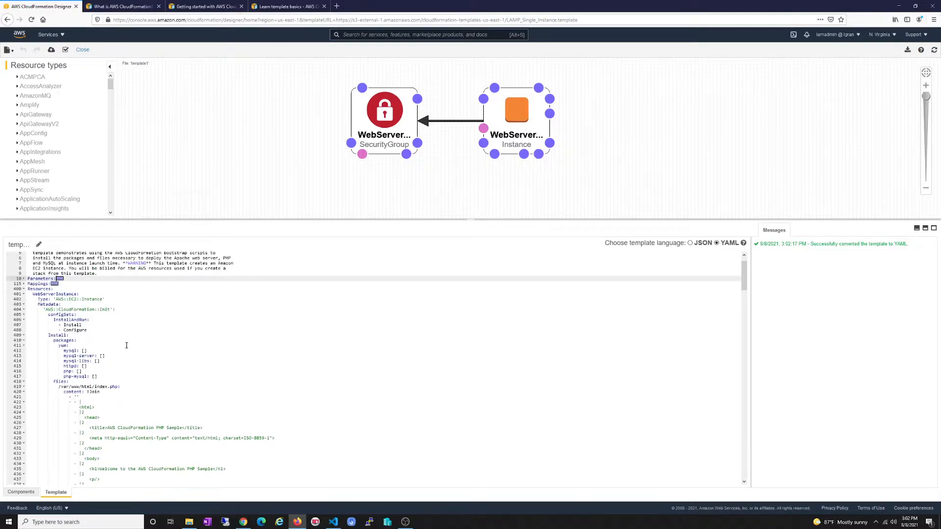
scroll(131, 349, down, 1)
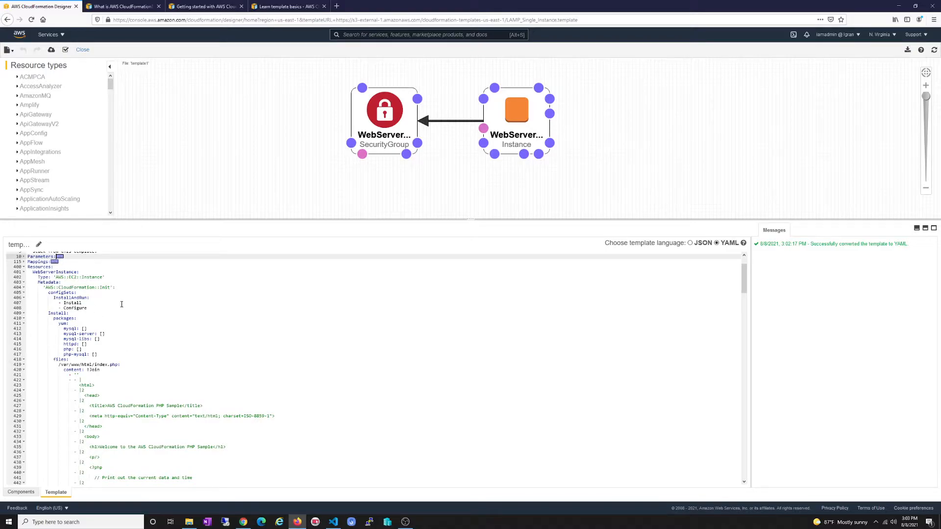
scroll(122, 304, up, 1)
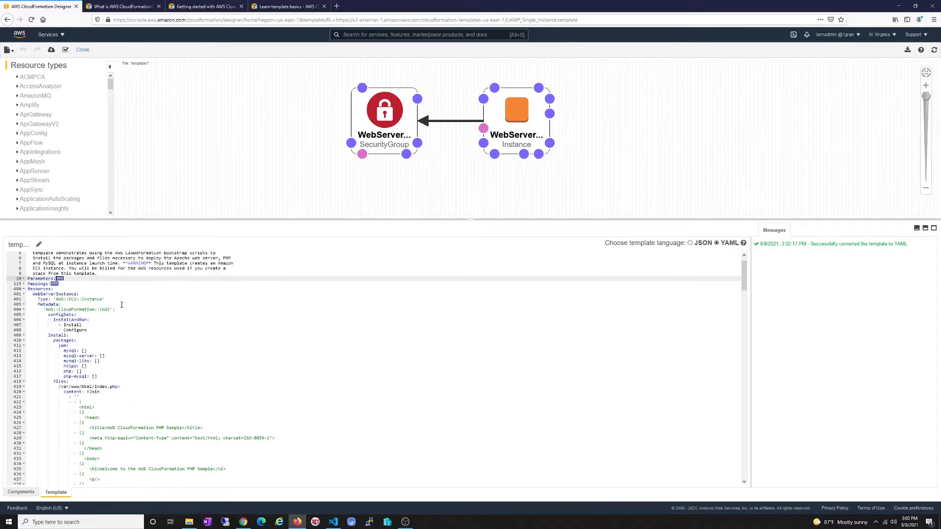
click(24, 294)
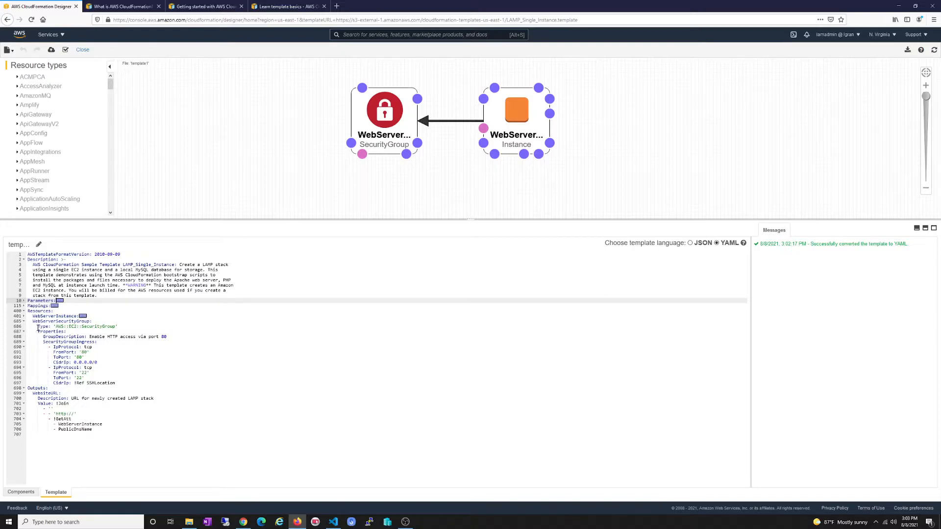
drag(33, 322, 90, 321)
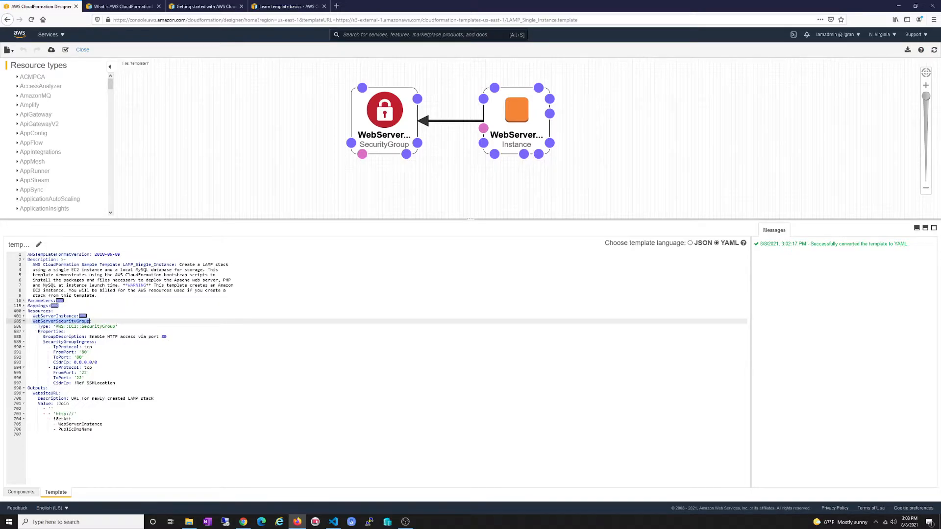
drag(38, 326, 119, 327)
click(119, 327)
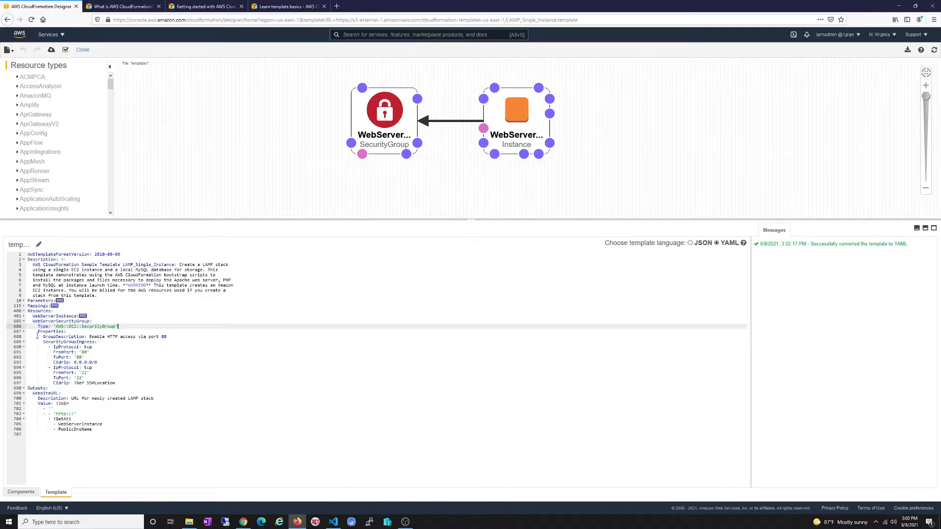
drag(38, 332, 67, 332)
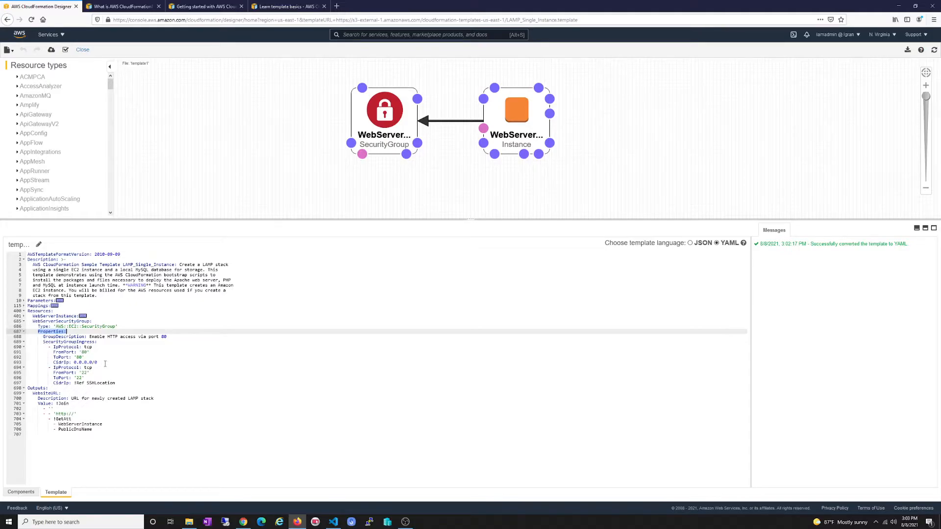
Browse Template reference > Resource and property reference > EC2 to the AWS::EC2::SecurityGroup page
click(137, 8)
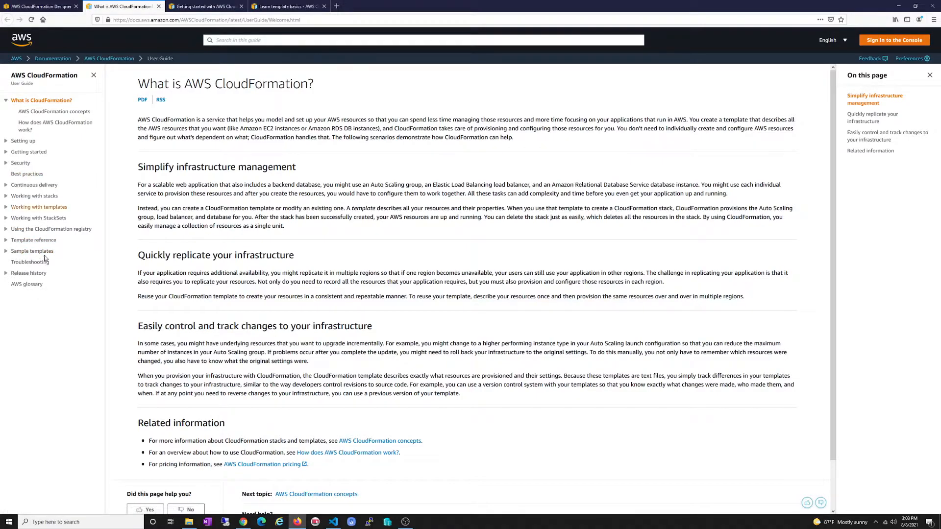
click(7, 241)
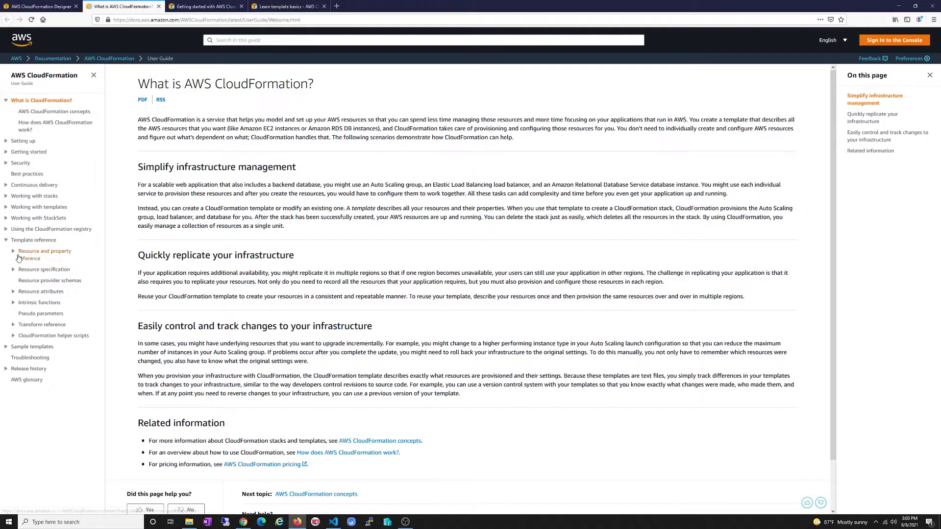
click(14, 251)
scroll(70, 207, down, 5)
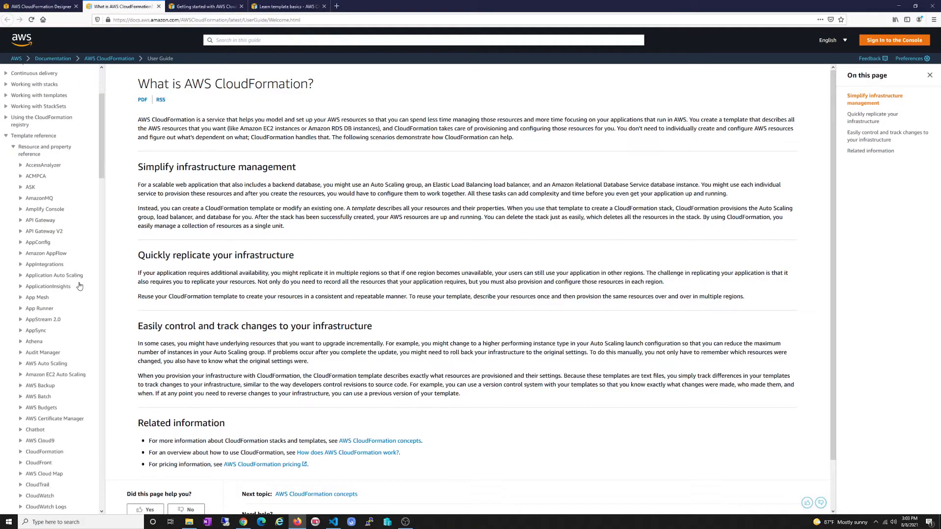
drag(101, 167, 101, 279)
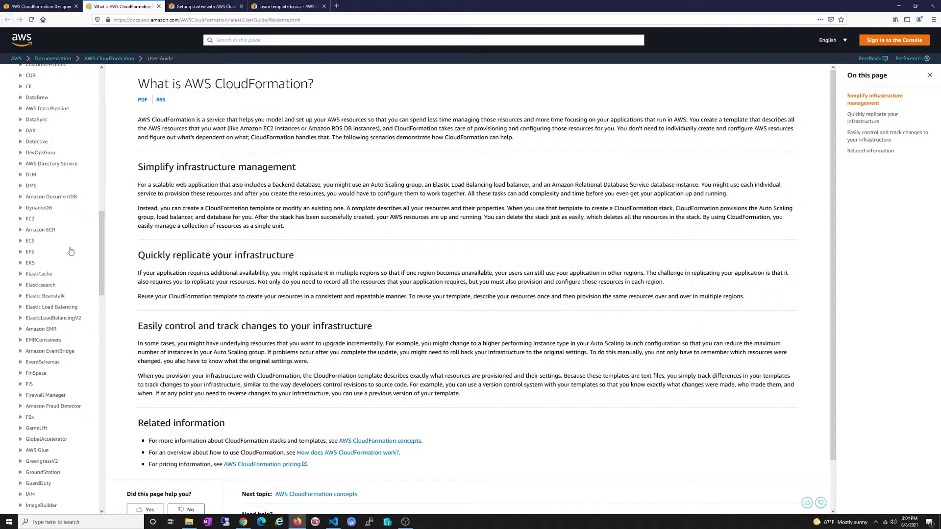
click(21, 219)
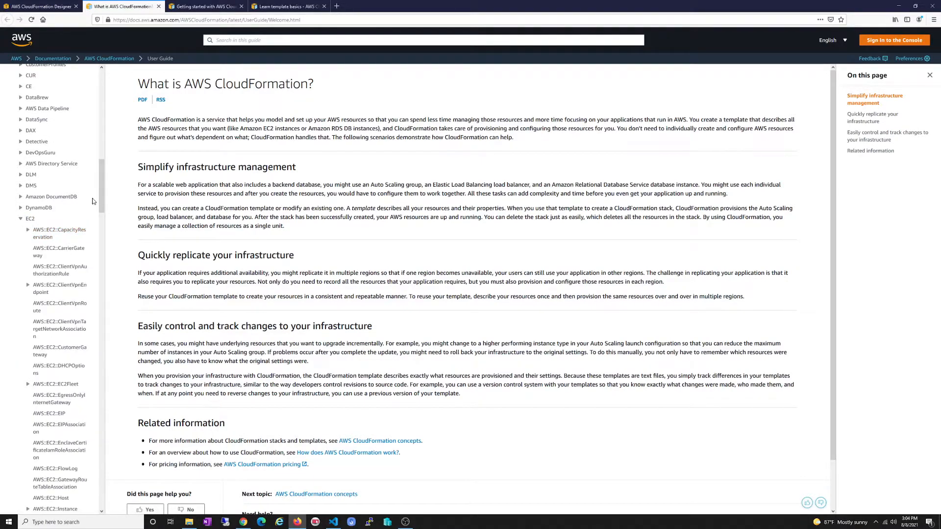
drag(102, 190, 101, 271)
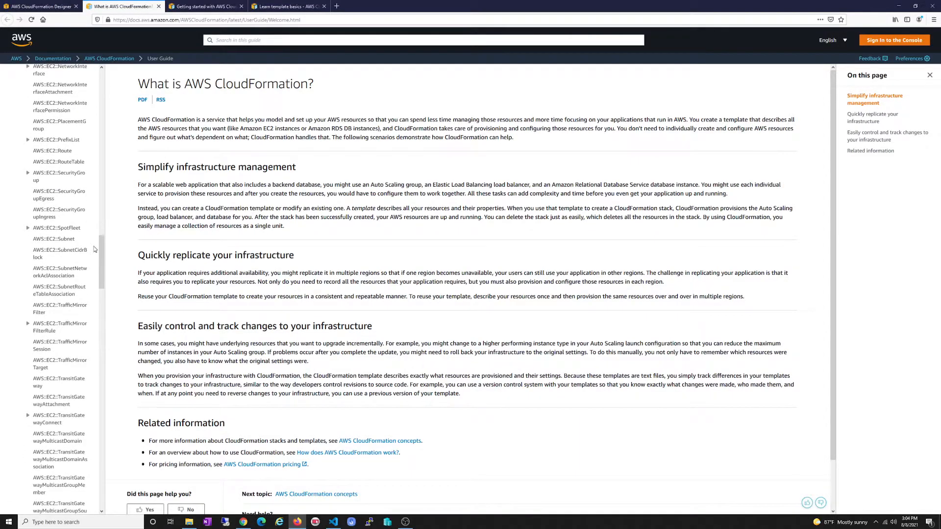
click(66, 175)
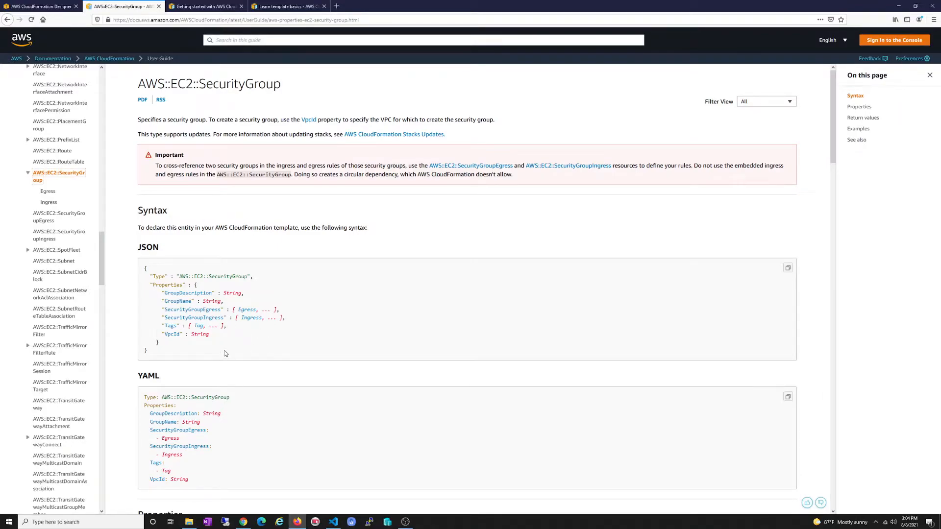
Read the AWS::EC2::SecurityGroup YAML syntax, comparing it briefly with the Designer template
scroll(225, 355, down, 3)
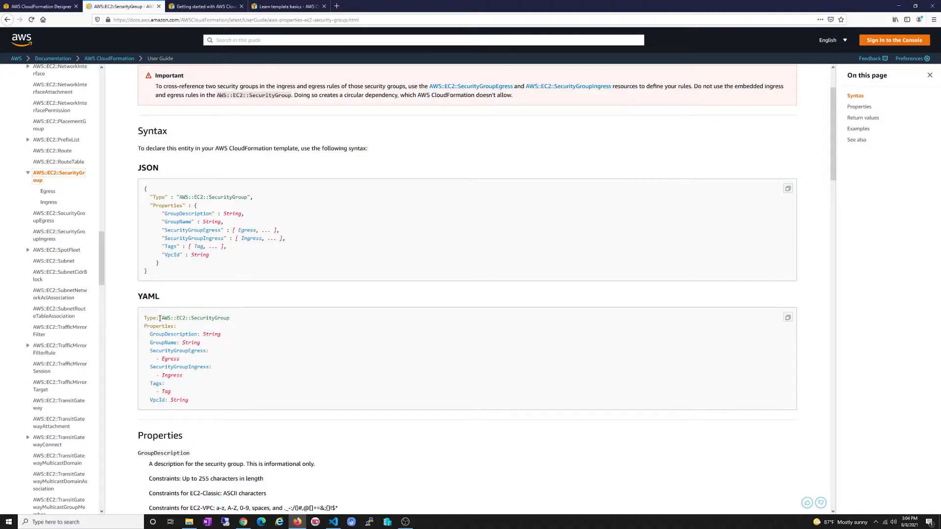
drag(237, 320, 184, 331)
click(224, 327)
click(184, 331)
scroll(221, 333, down, 3)
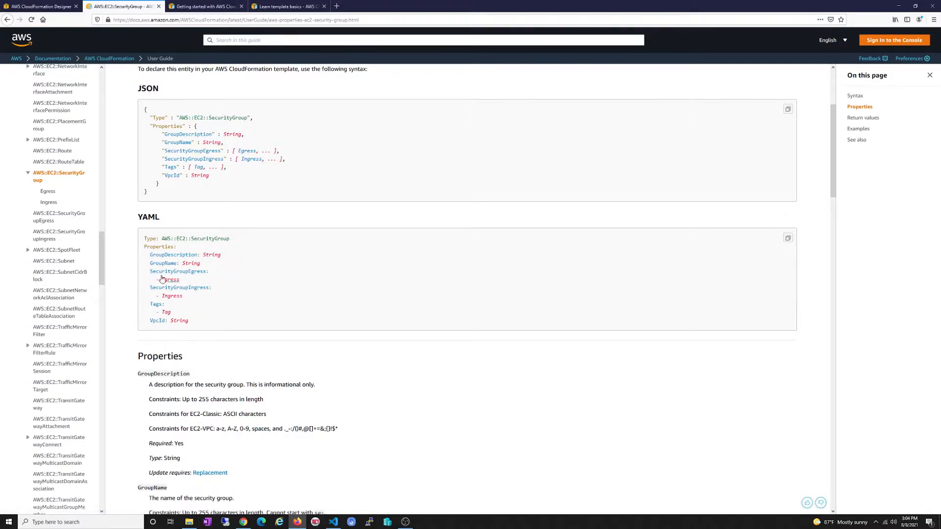
click(61, 8)
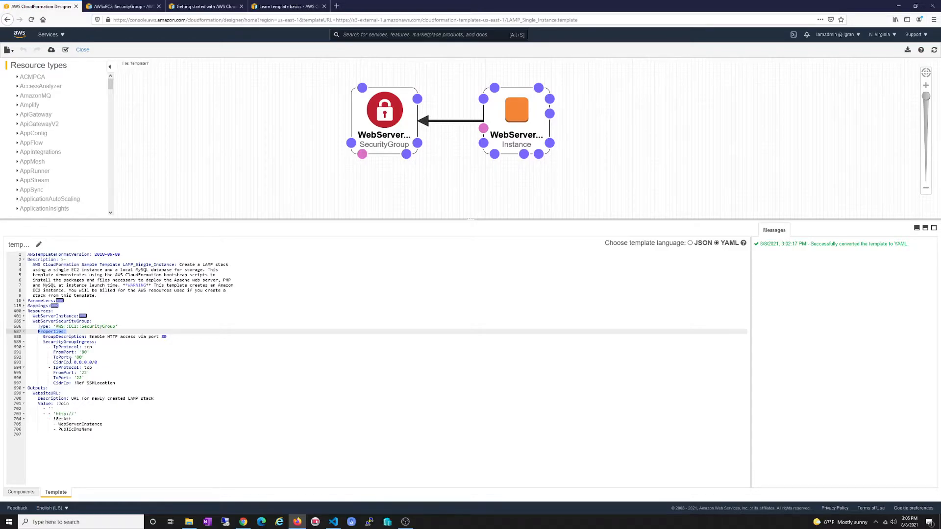
click(129, 6)
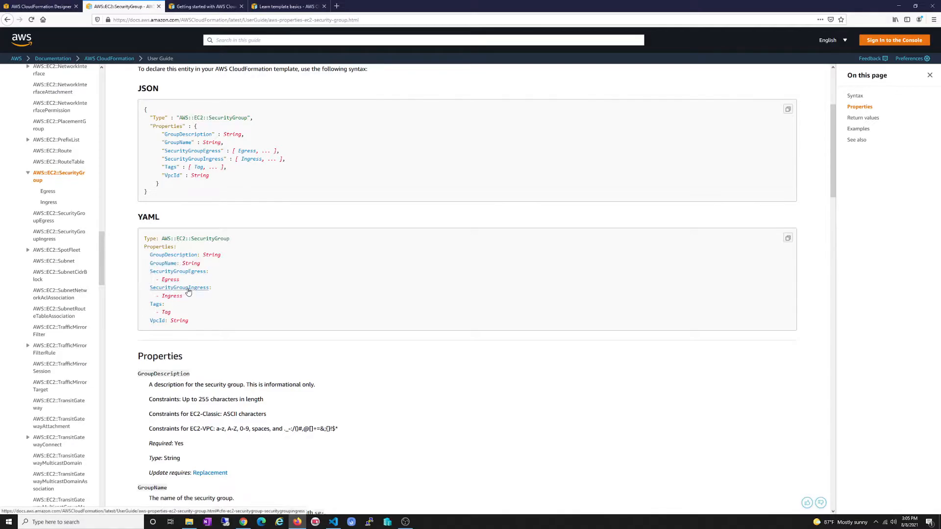
Open the SecurityGroup Ingress rule reference and scroll through its syntax and properties
click(173, 297)
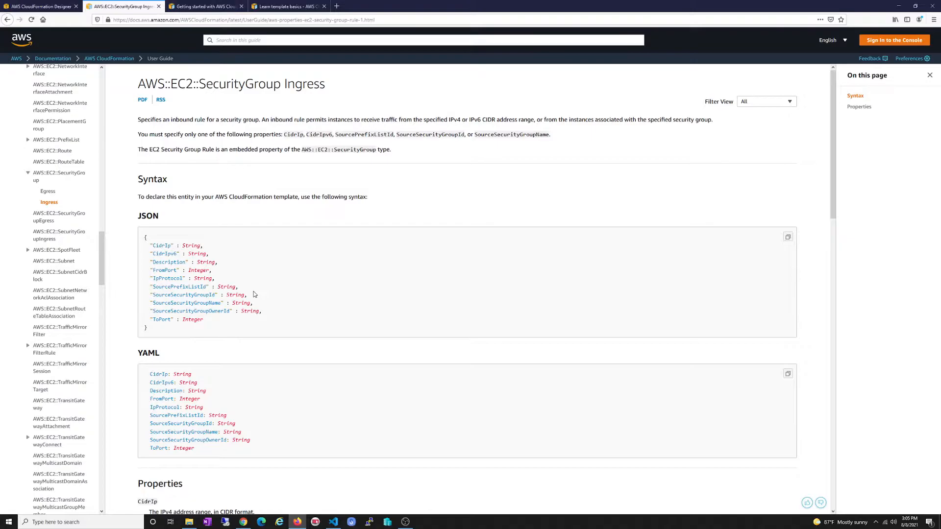
scroll(254, 291, down, 3)
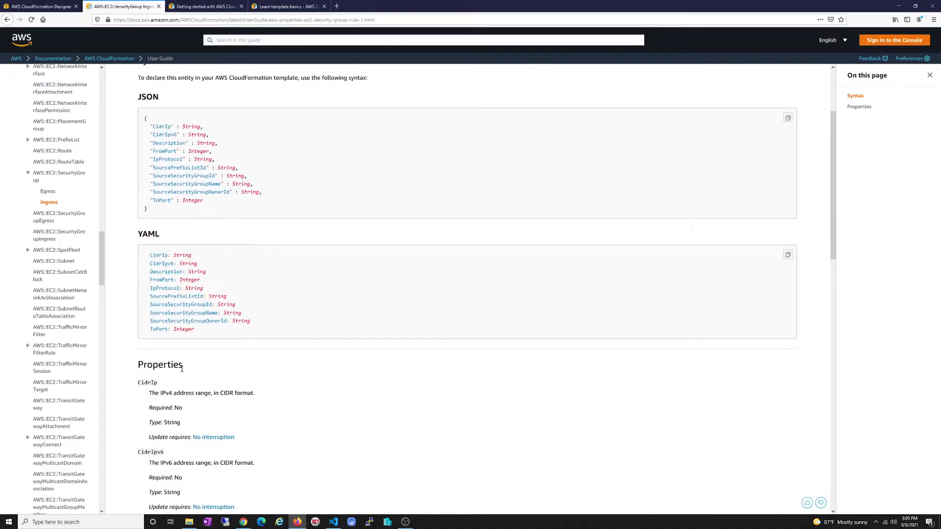
scroll(196, 338, down, 2)
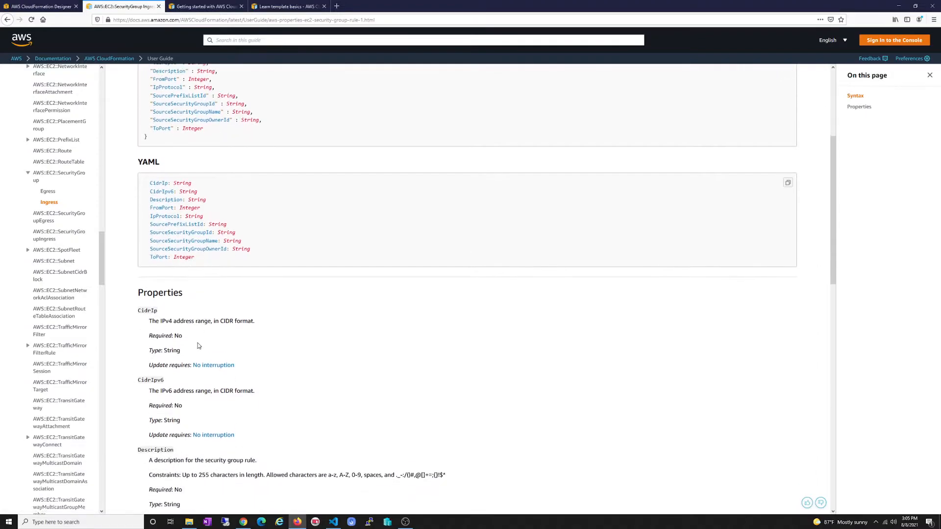
scroll(228, 267, down, 2)
scroll(228, 266, down, 2)
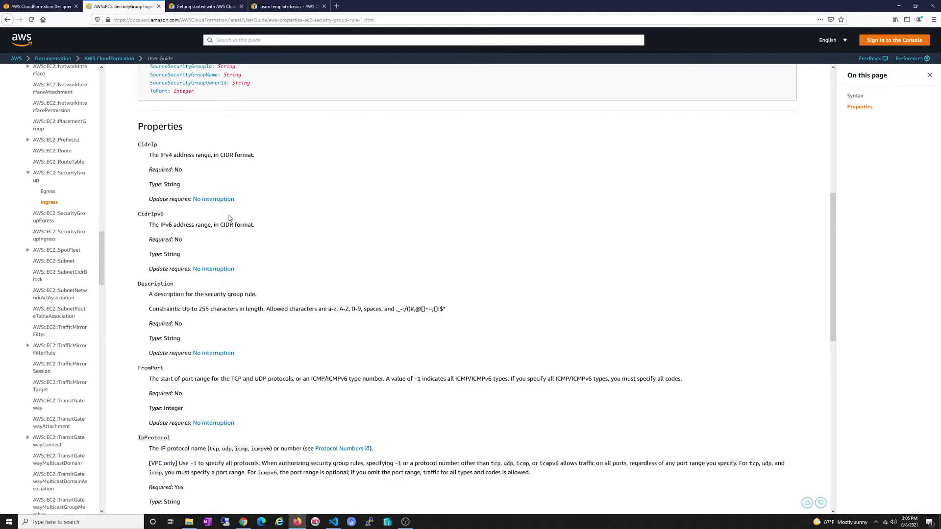
scroll(221, 258, up, 2)
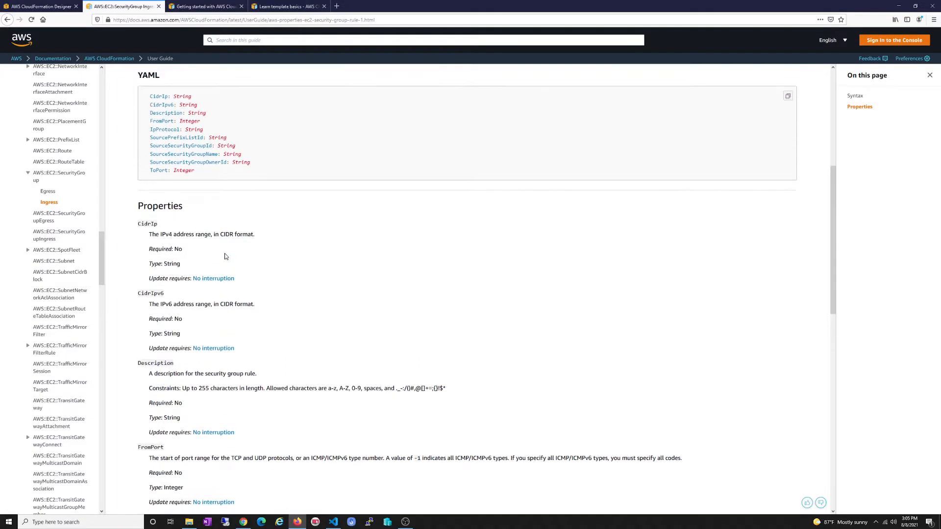
scroll(235, 256, up, 3)
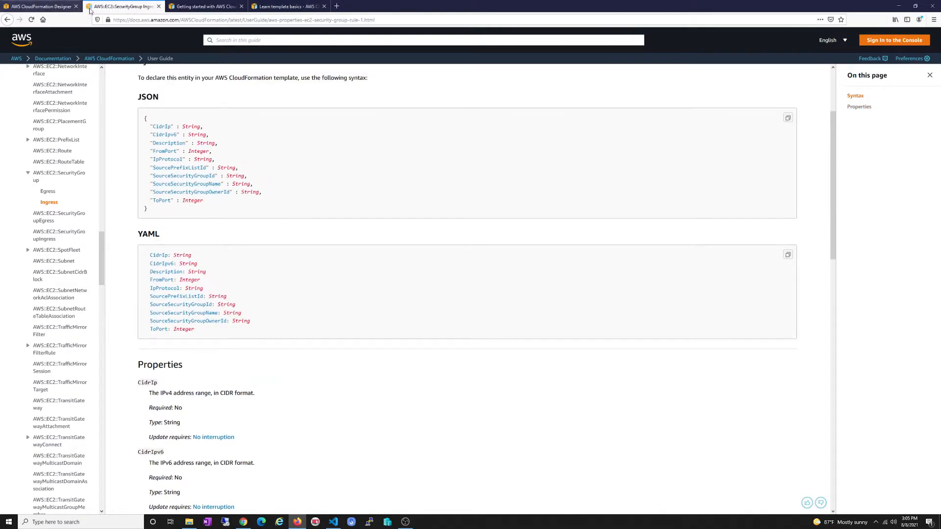
Go back to the SecurityGroup page, then return to the LAMP template in Designer
click(7, 19)
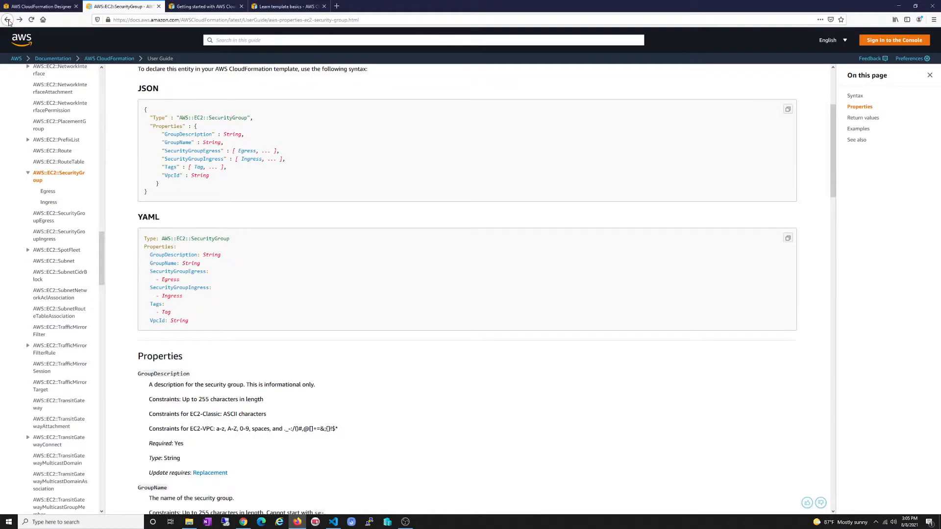
scroll(220, 280, down, 3)
scroll(220, 278, down, 3)
key(ctrl+Page_Up)
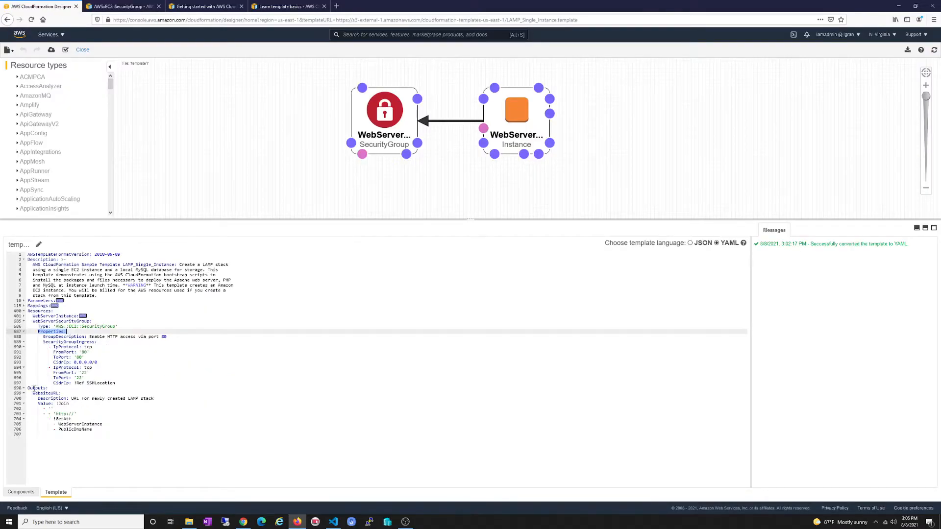
Fold Resources, inspect the WebsiteURL output's !Join and !GetAtt WebServerInstance parts, then validate
click(24, 311)
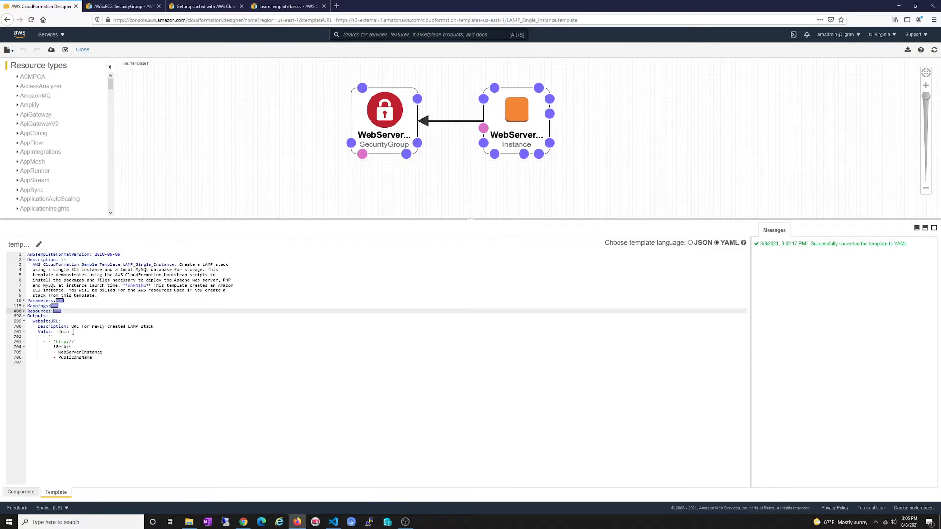
drag(72, 326, 156, 328)
click(157, 327)
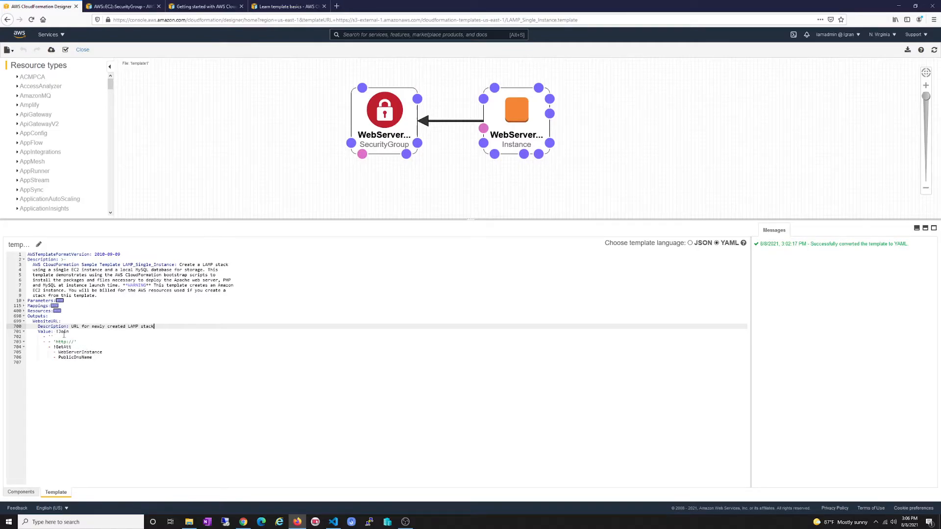
mouse_move(56, 332)
mouse_down()
mouse_move(70, 332)
mouse_move(72, 347)
mouse_move(54, 348)
mouse_up()
click(101, 359)
click(75, 347)
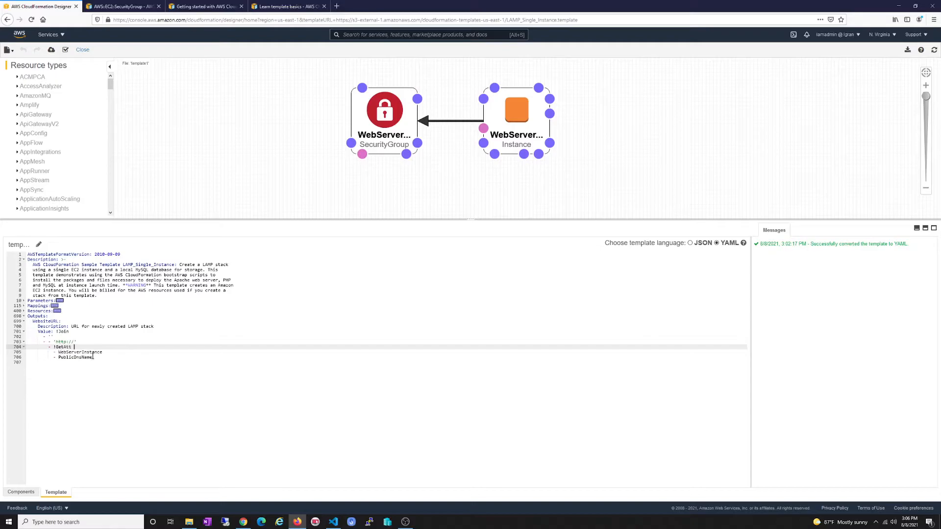
drag(103, 353, 59, 353)
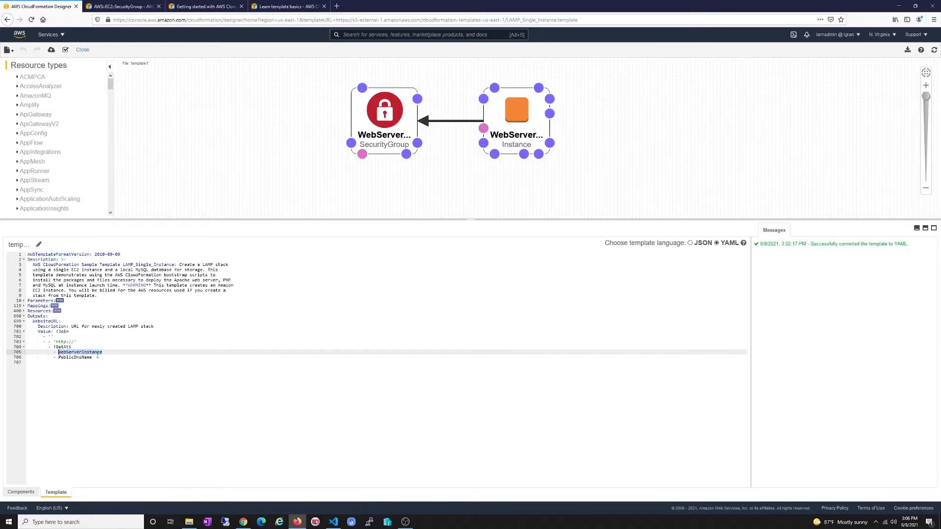
click(80, 347)
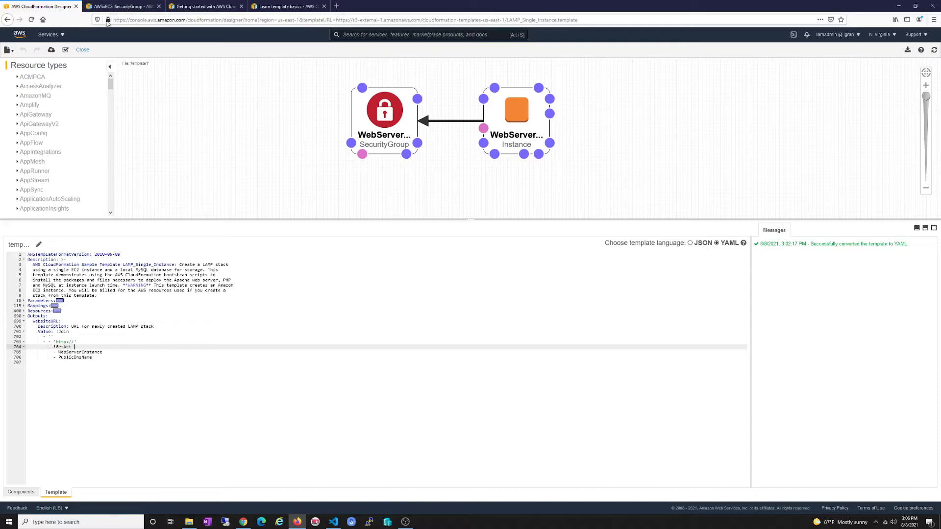
click(65, 50)
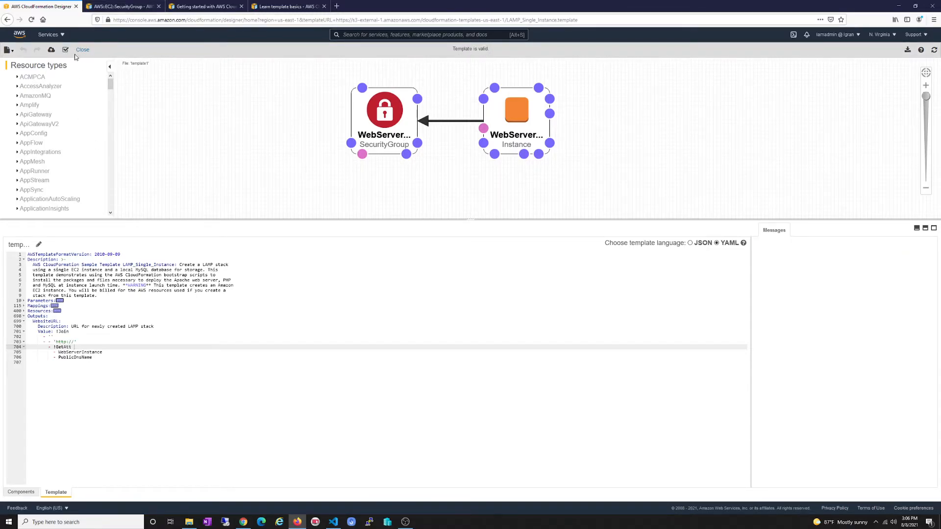
Start Create stack from the Designer template and move past the Specify template page
click(51, 51)
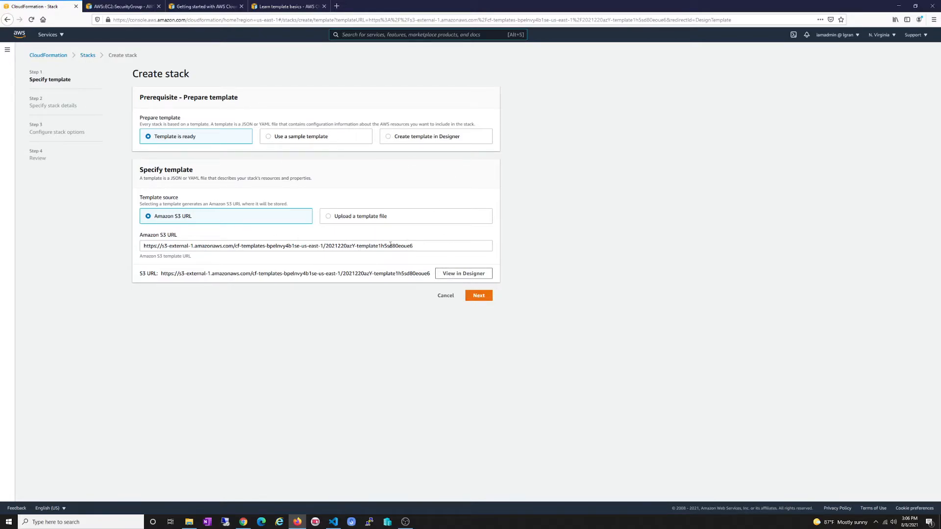
click(476, 295)
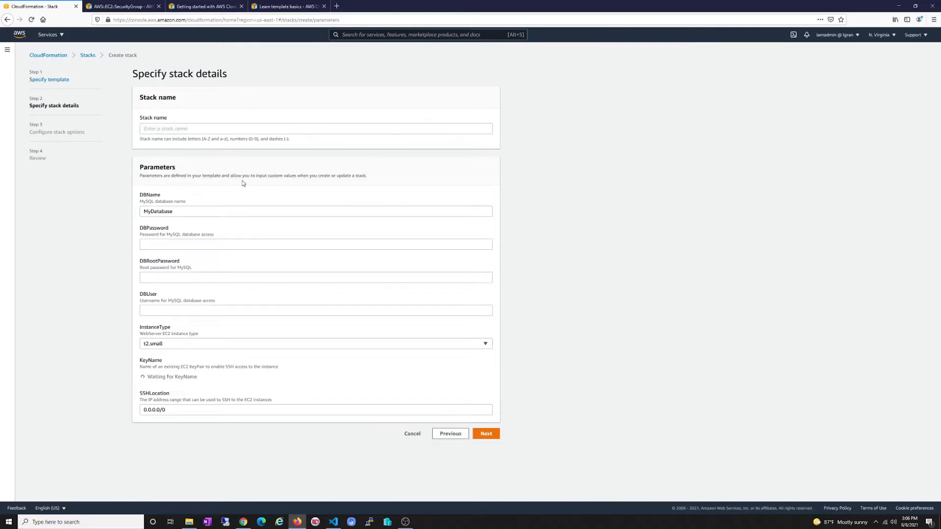
Name the stack stack-name-test-lamp, leaving DBName as MyDatabase
click(271, 128)
text(stack-name-test-lamp)
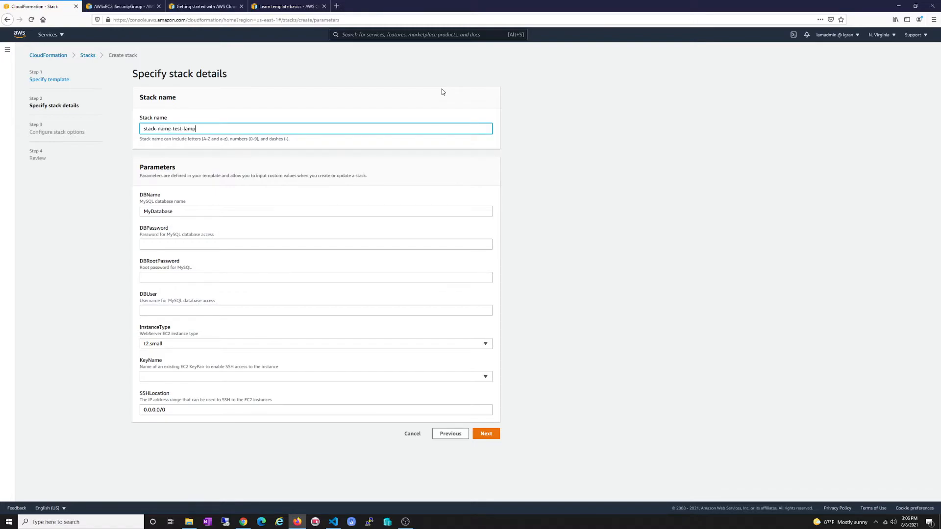
key(Tab)
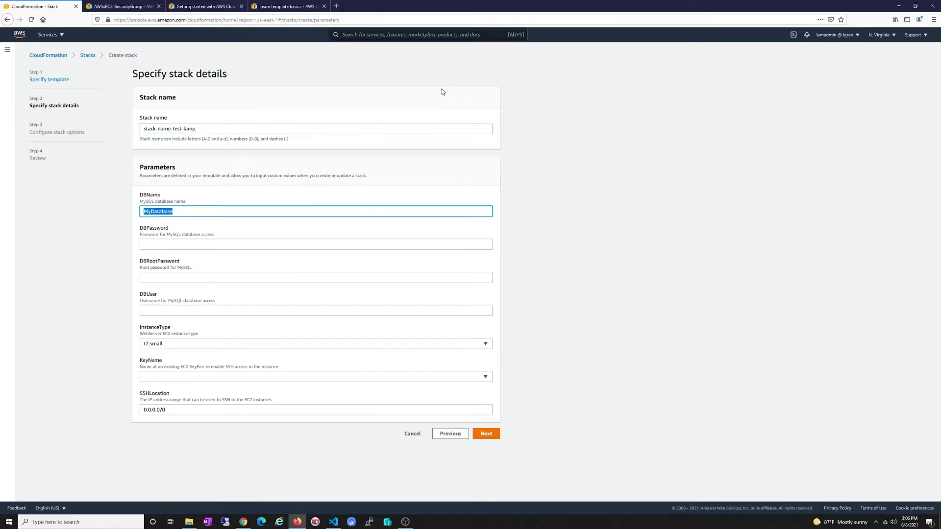
key(Tab)
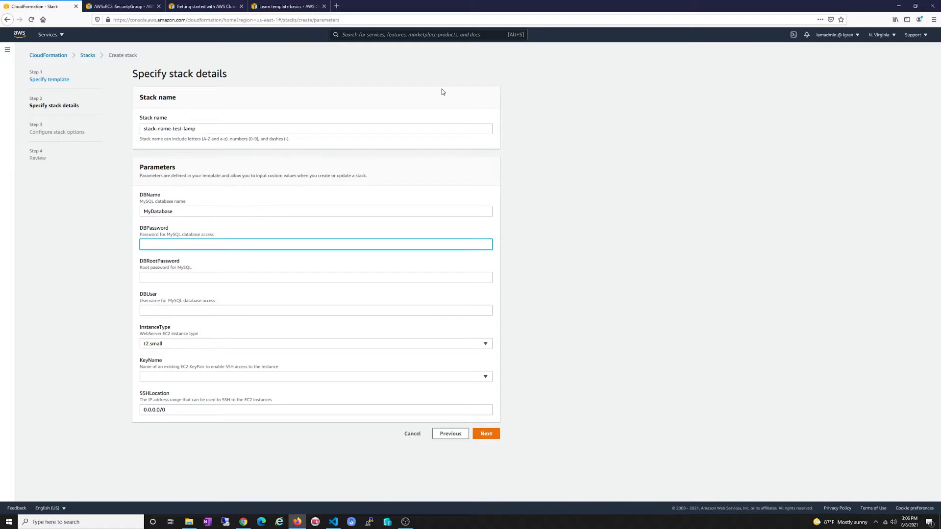
key(shift+Tab)
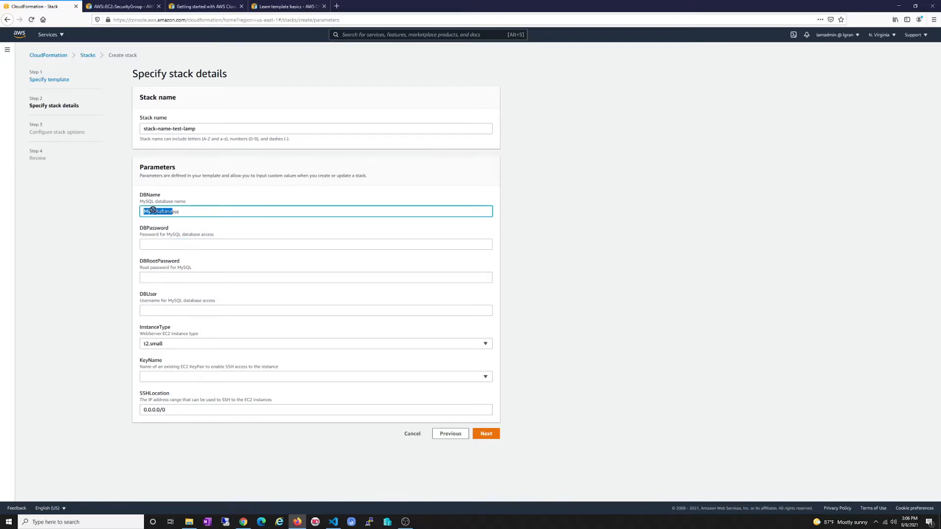
click(181, 211)
drag(162, 209, 145, 210)
click(180, 215)
Fill in the DBPassword, DBRootPassword and DBUser fields
click(172, 242)
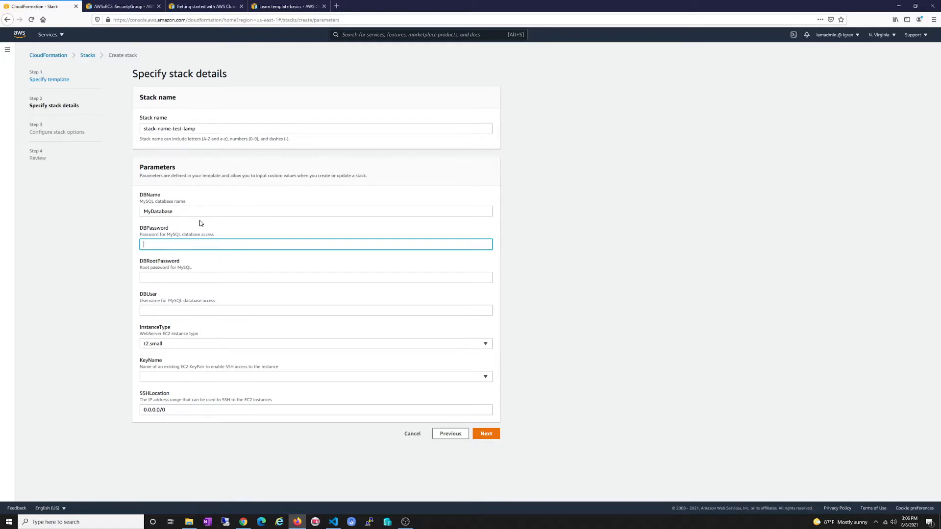
text(password)
key(Tab)
text(password)
key(Tab)
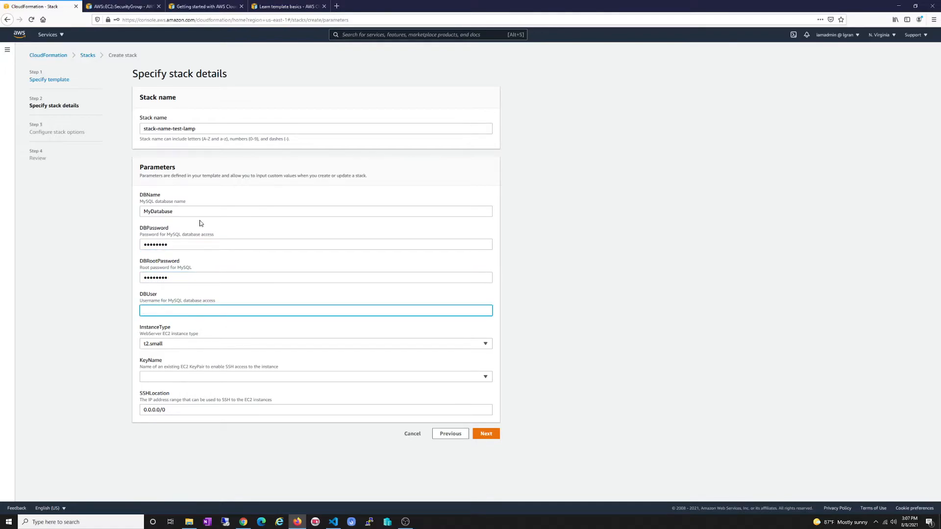
text(•••)
Choose the t2.micro instance type and MyFirstInstanceLinux key pair, then continue to stack options
click(213, 346)
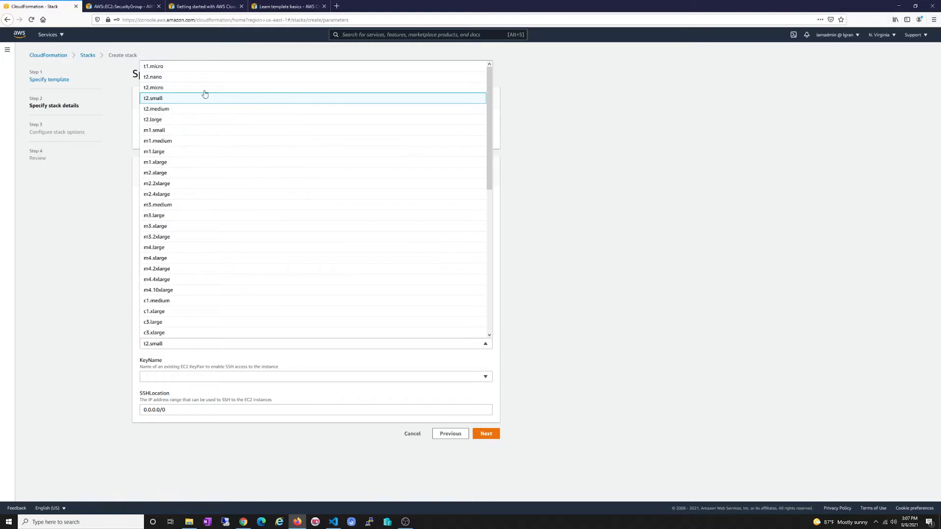
click(155, 89)
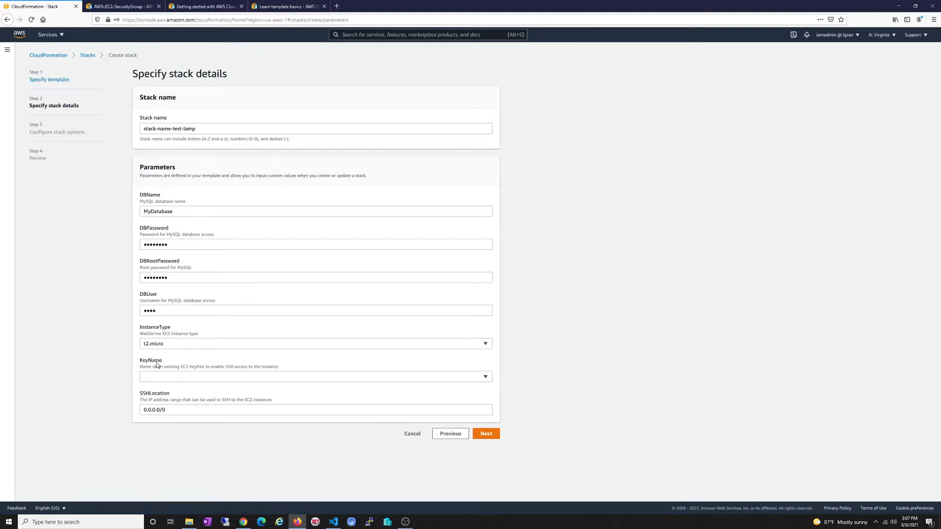
click(233, 378)
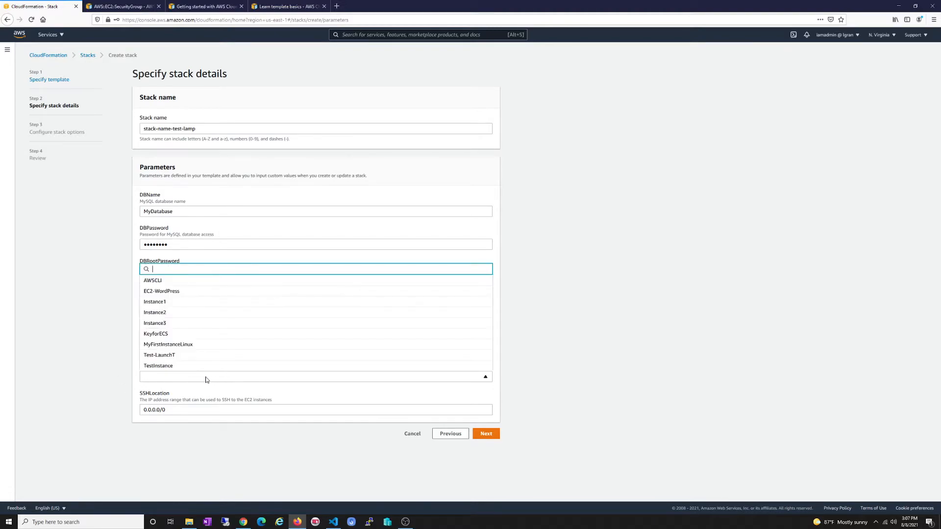
click(177, 347)
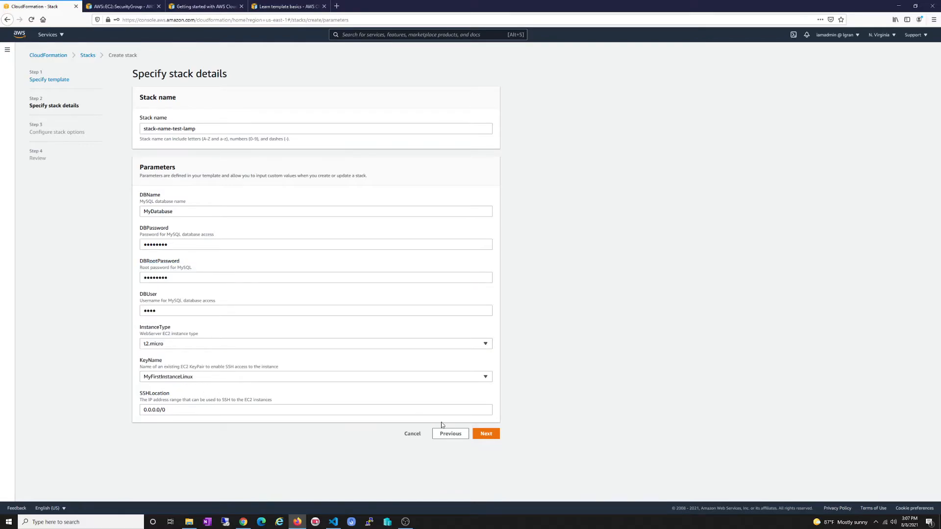
click(483, 435)
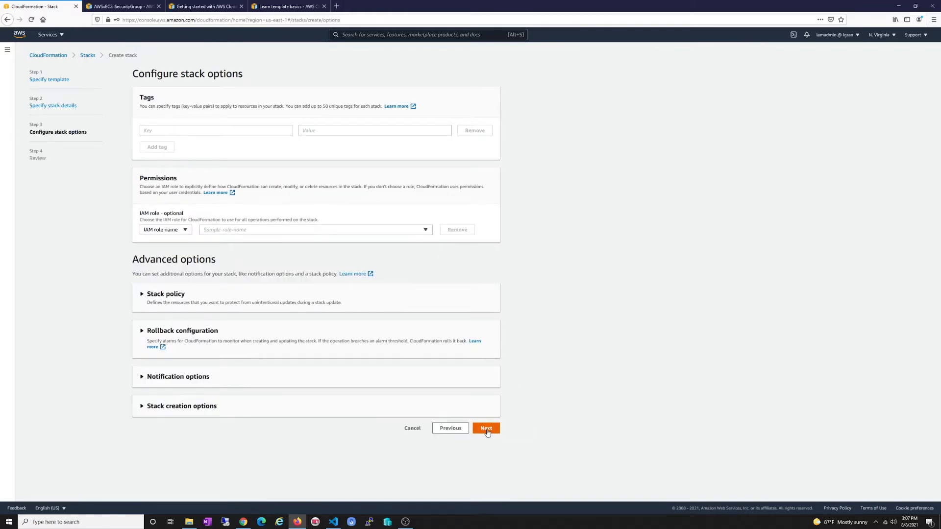
Skip the stack options, scroll through the stack-name-test-lamp review, and create the stack
click(487, 431)
scroll(505, 387, down, 3)
scroll(504, 387, up, 3)
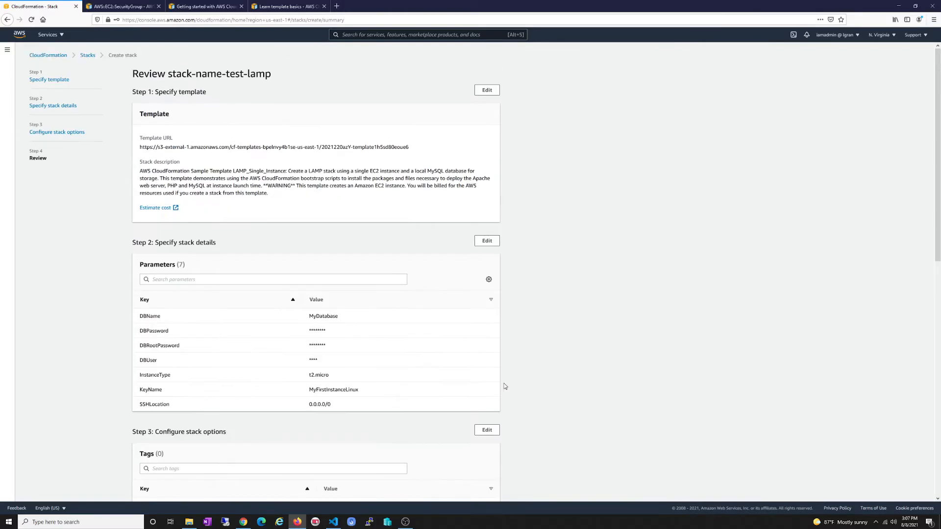
scroll(434, 380, down, 2)
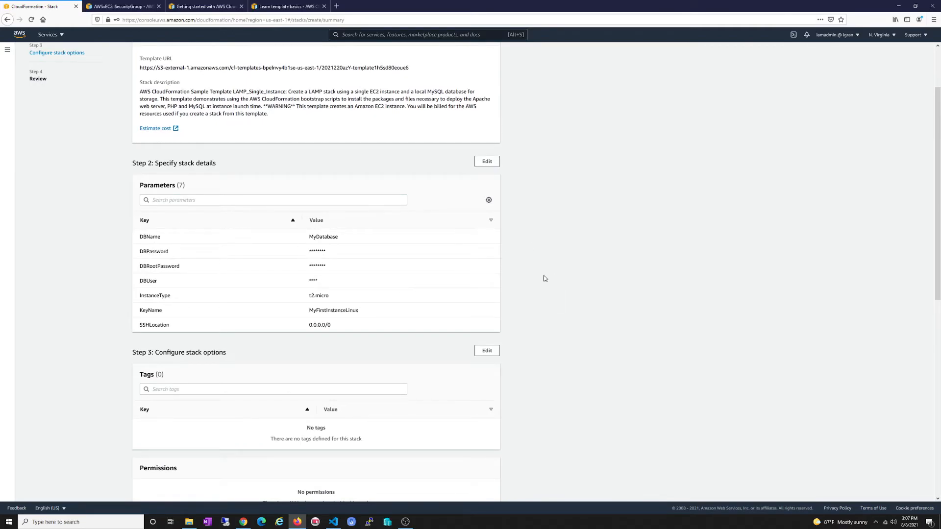
scroll(545, 278, down, 2)
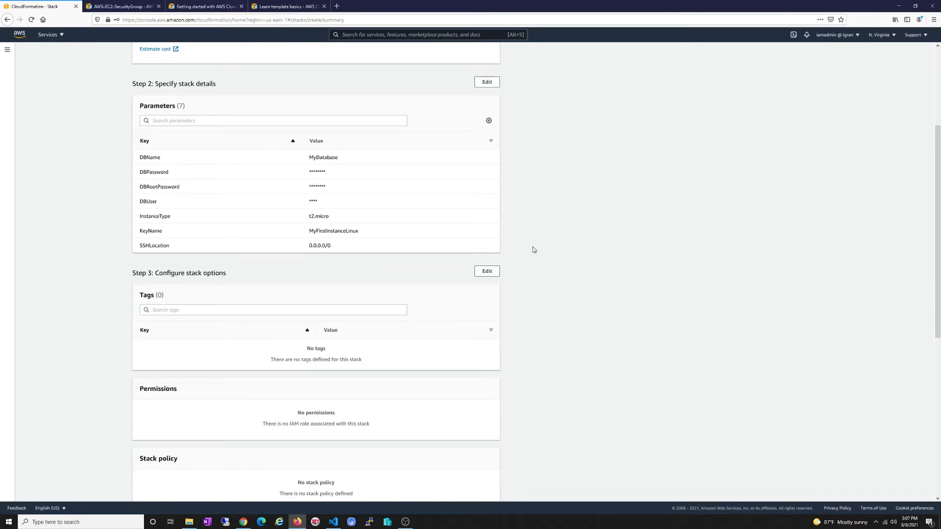
scroll(529, 251, down, 8)
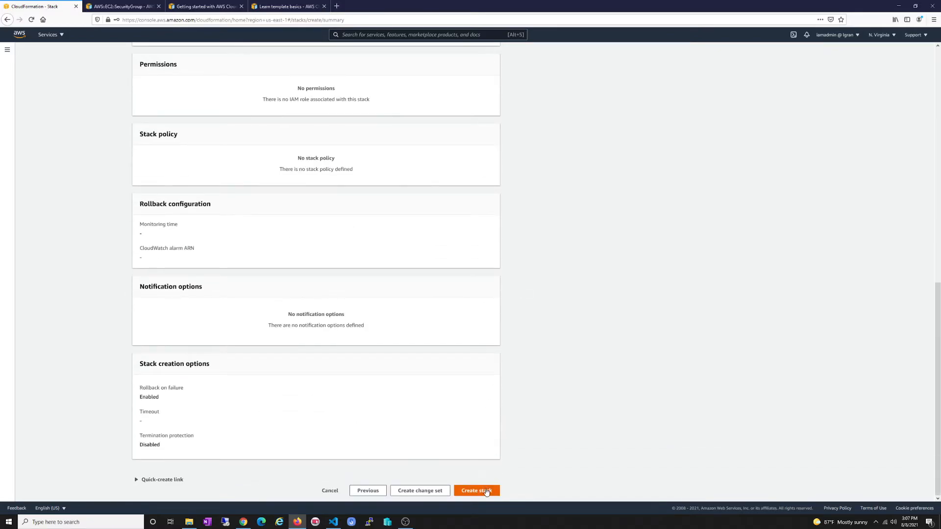
click(486, 492)
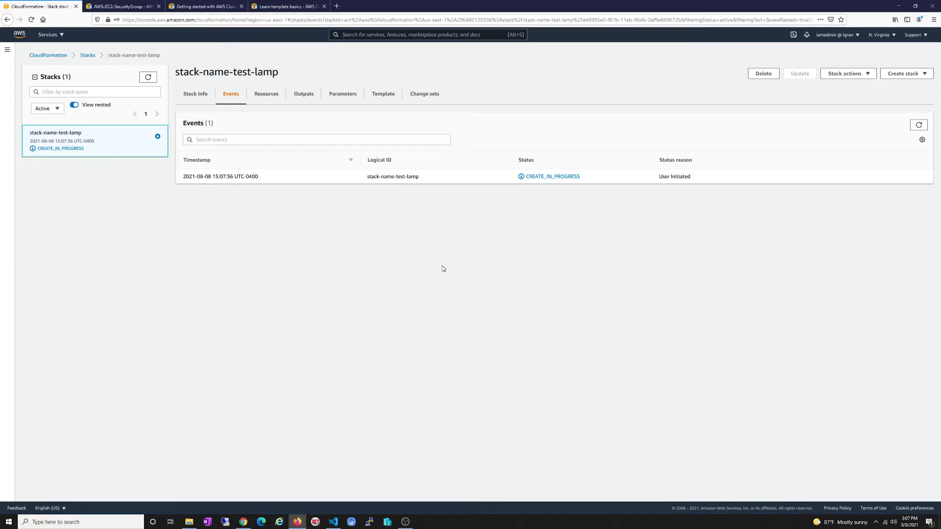
Refresh the creation events, then list the WebServerSecurityGroup and WebServerInstance resource statuses
click(918, 127)
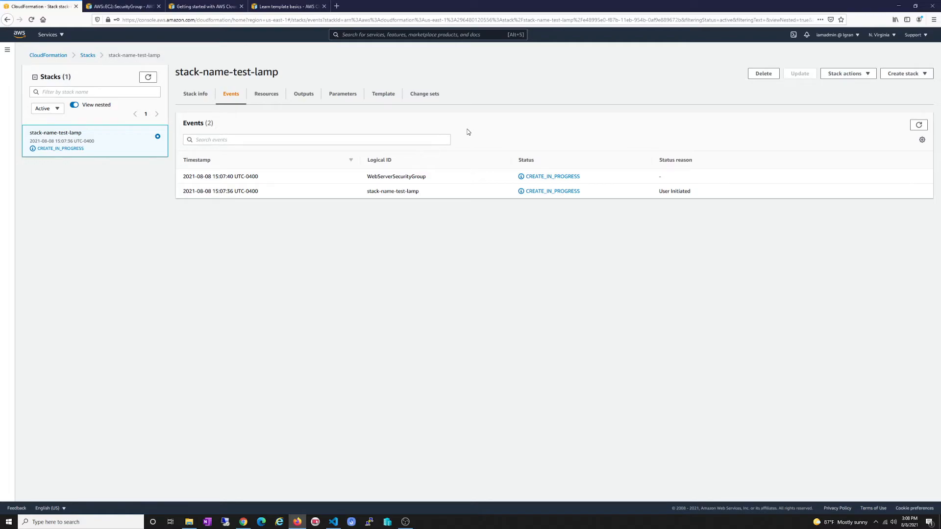
double_click(577, 177)
click(581, 176)
click(919, 125)
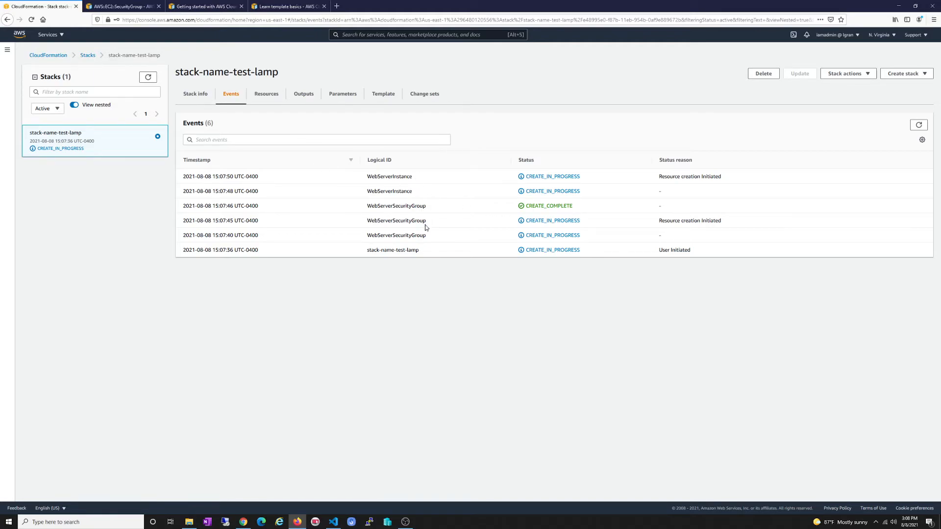
click(266, 94)
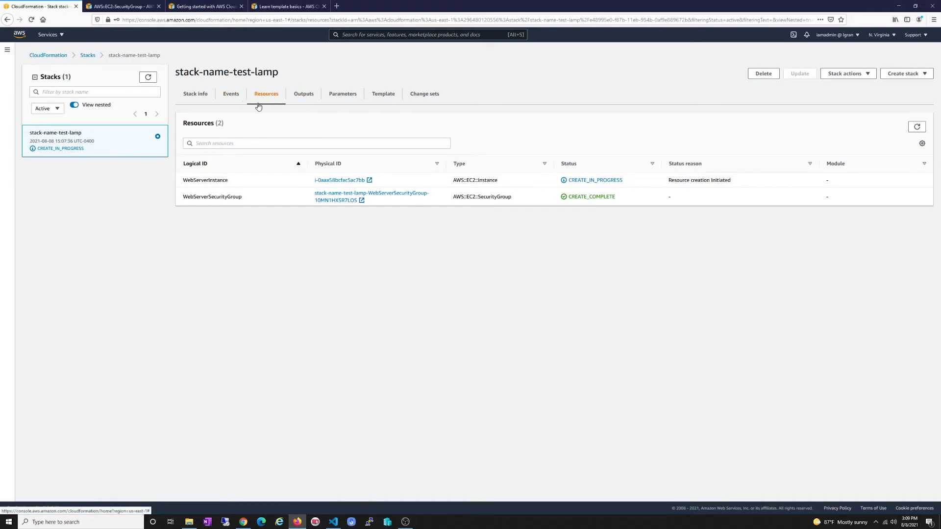
Review the stack's parameters, resources and outputs, then open its WebsiteURL to reach the PHP Sample page
click(338, 98)
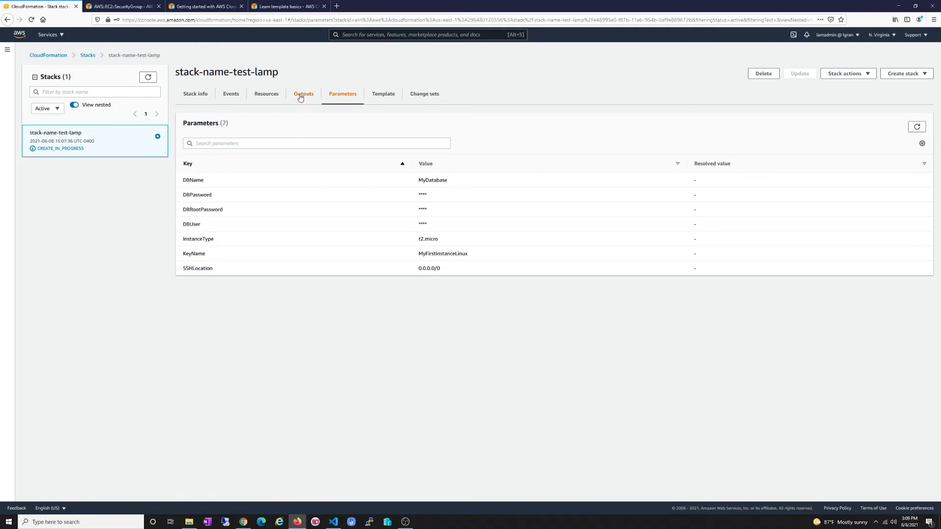
click(266, 95)
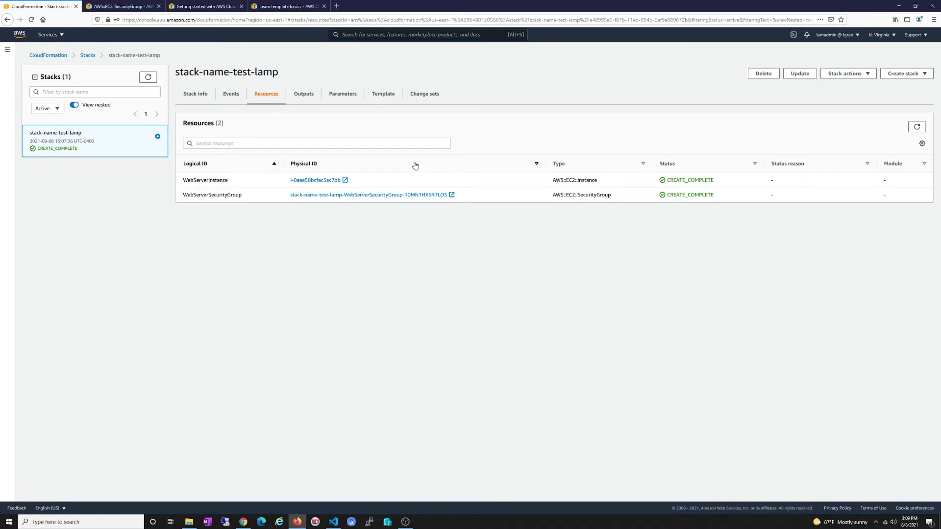
click(305, 101)
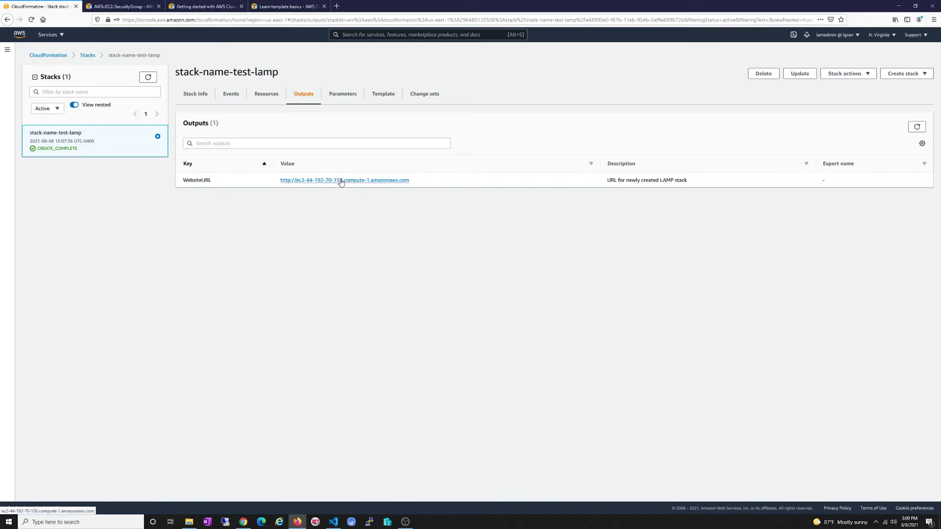
drag(183, 181, 212, 182)
click(246, 185)
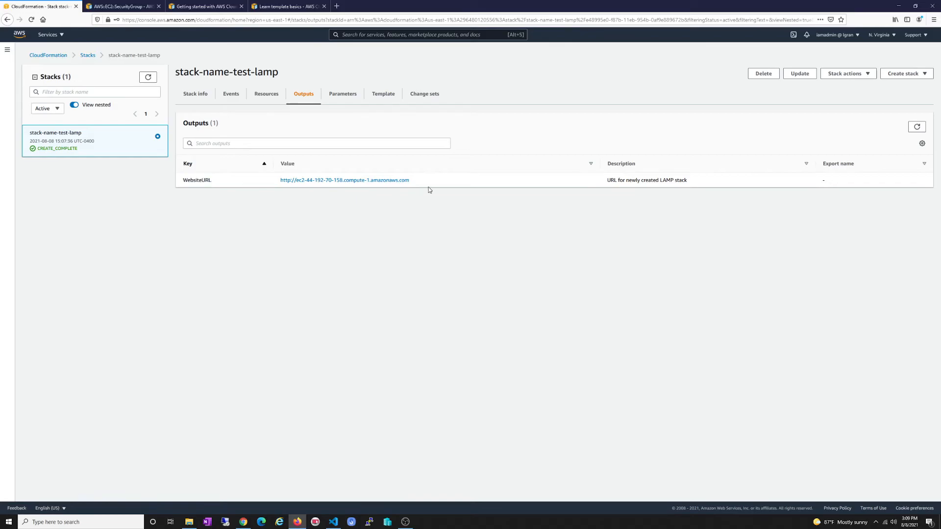
click(353, 181)
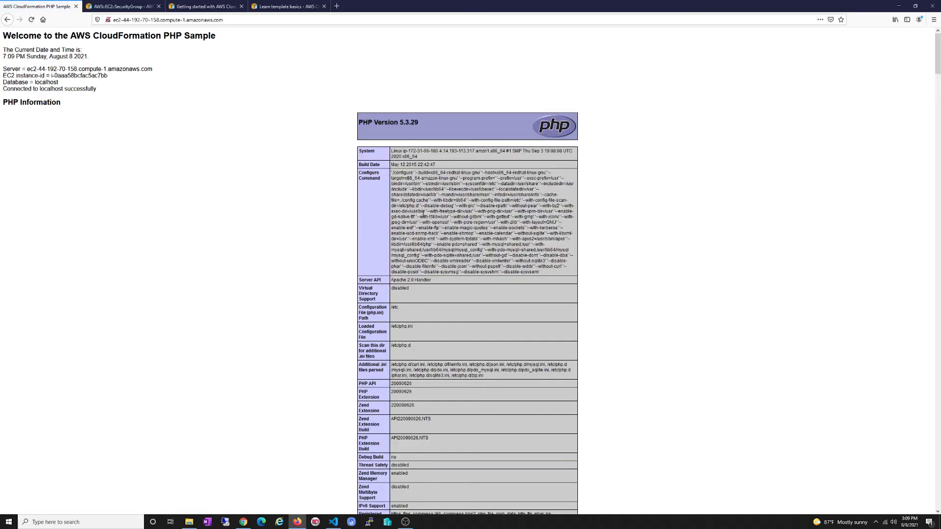
Look over the PHP Sample website, then go back to the stack's outputs
scroll(408, 208, down, 5)
scroll(441, 221, up, 5)
click(234, 19)
click(193, 149)
click(8, 19)
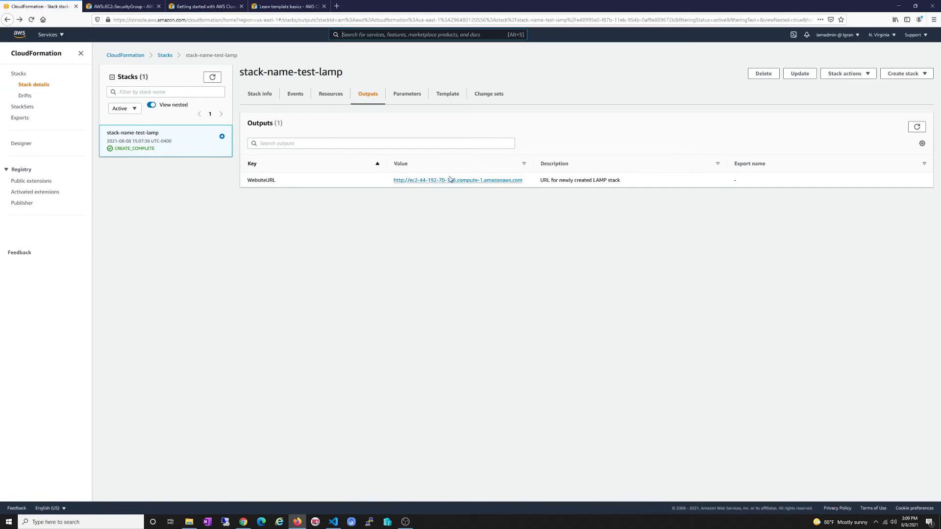
Review the stack's template and change sets, then start updating stack-name-test-lamp
click(450, 95)
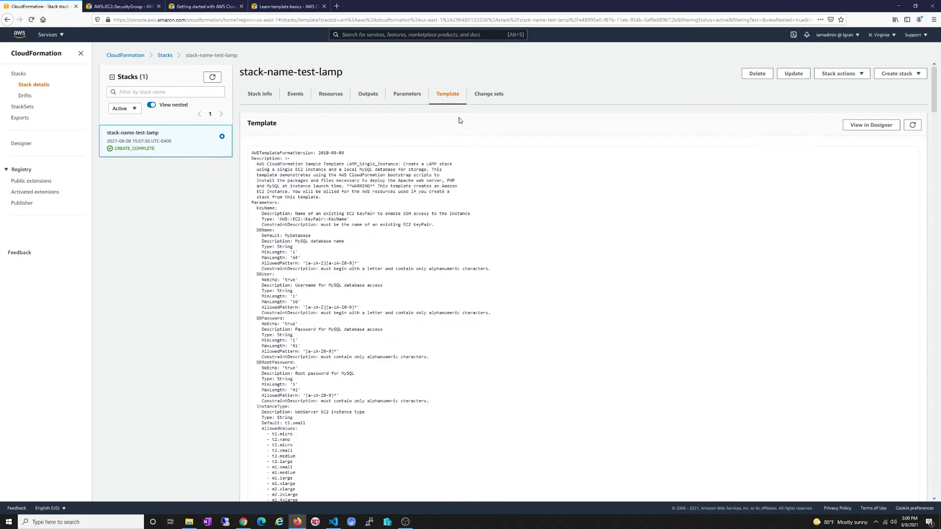
scroll(543, 227, down, 1)
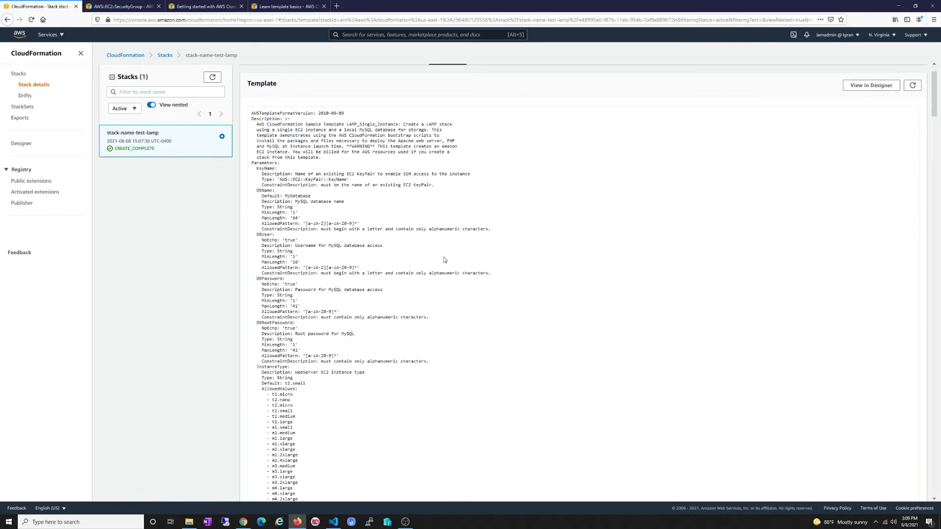
scroll(934, 93, up, 1)
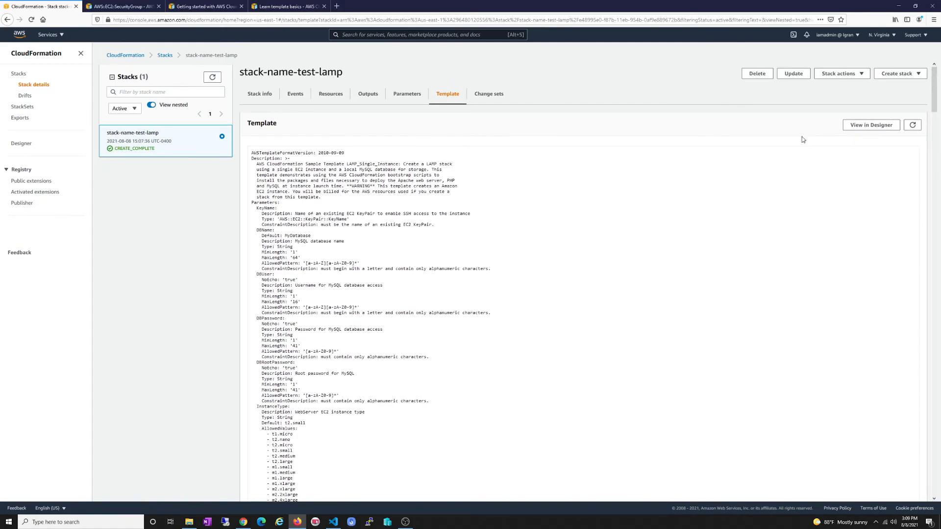
click(479, 95)
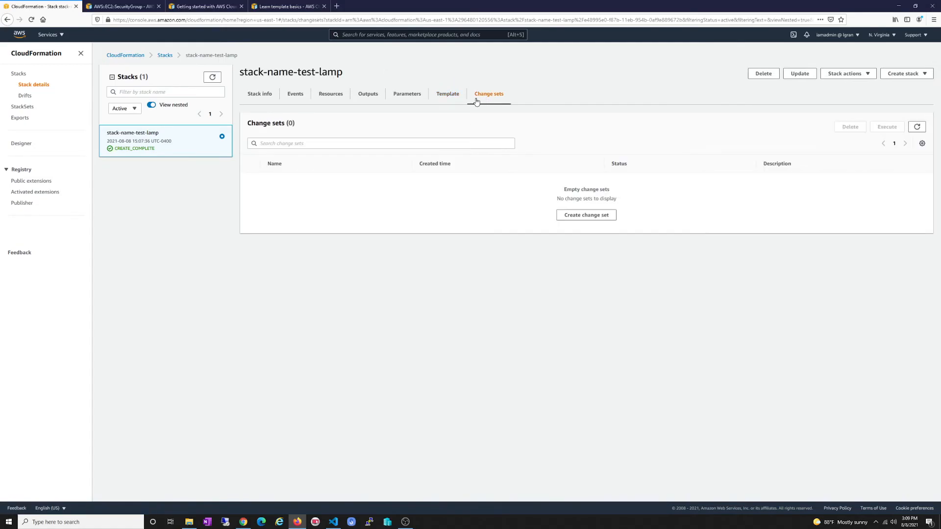
click(442, 97)
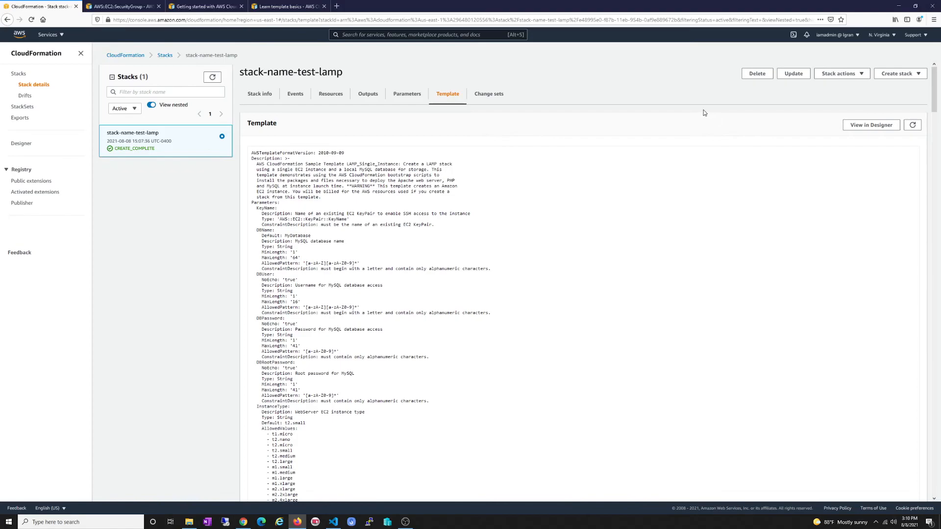
click(794, 73)
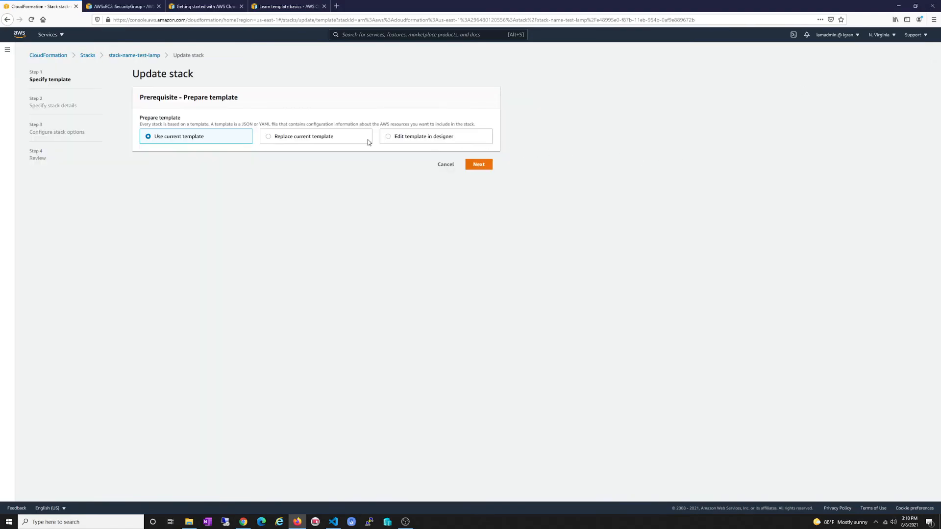
Choose Edit template in designer and view the current template's YAML in CloudFormation Designer
click(265, 141)
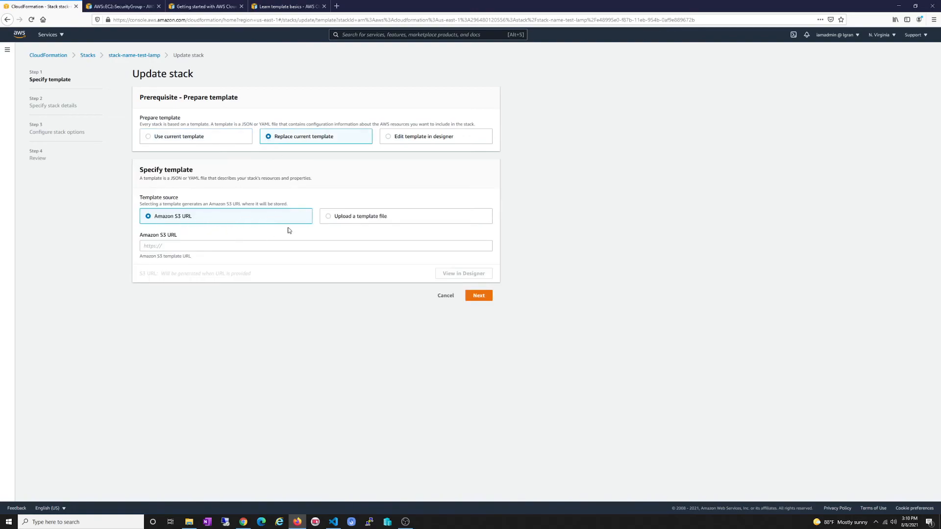
click(331, 216)
click(422, 142)
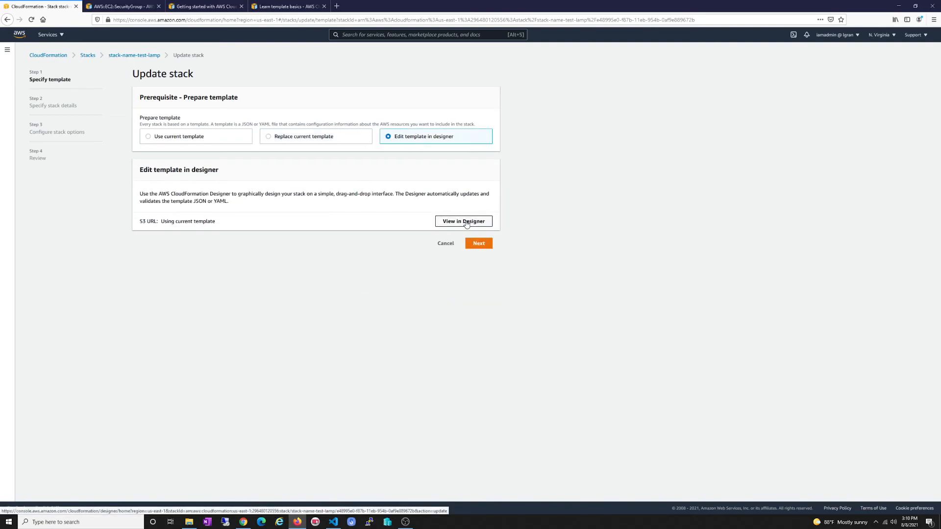
click(466, 224)
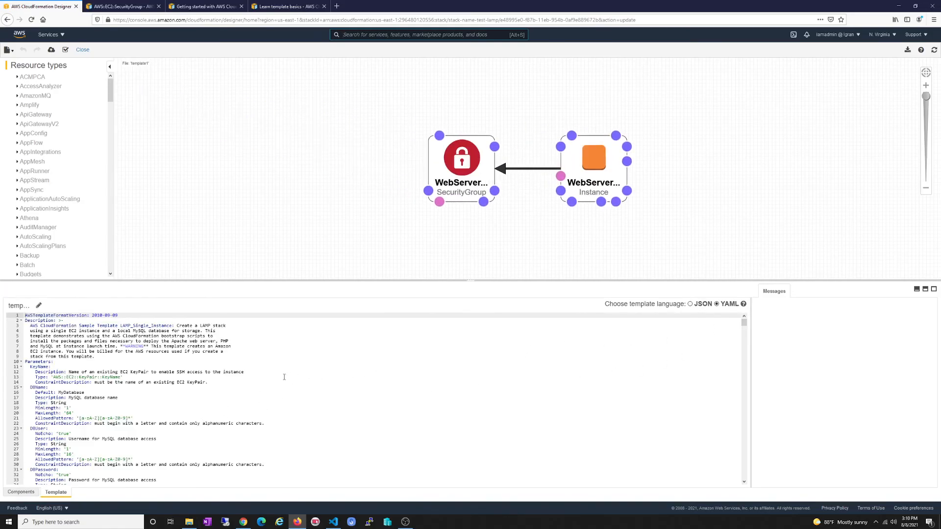
scroll(287, 377, down, 3)
scroll(121, 380, up, 2)
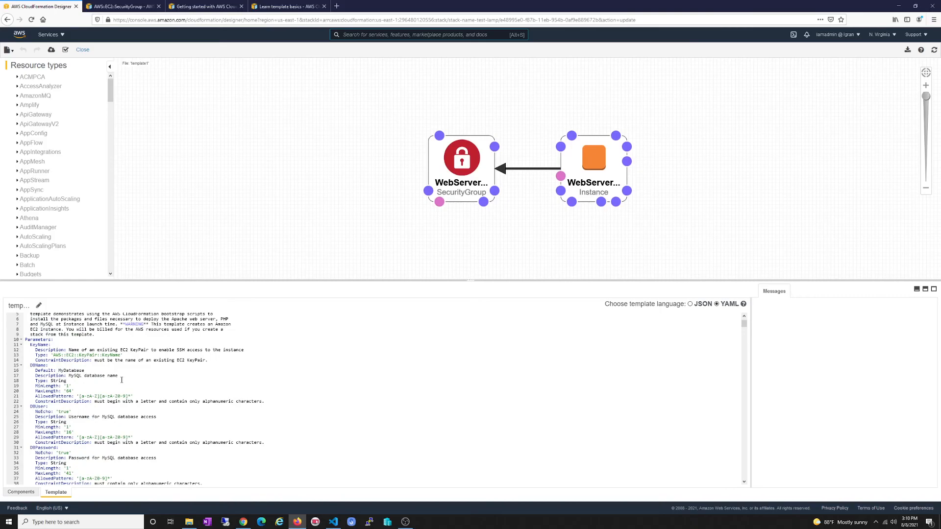
scroll(170, 361, down, 3)
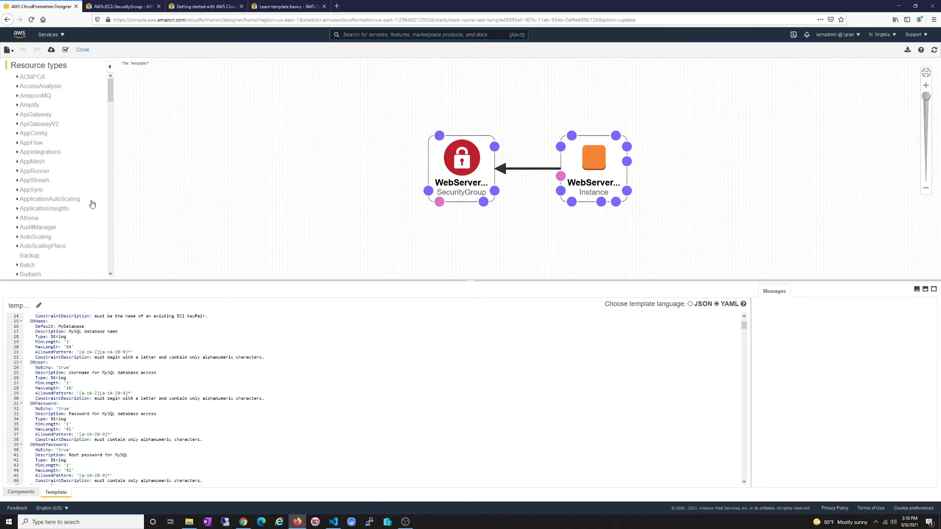
Leave the Designer without saving and delete the stack-name-test-lamp stack
click(82, 49)
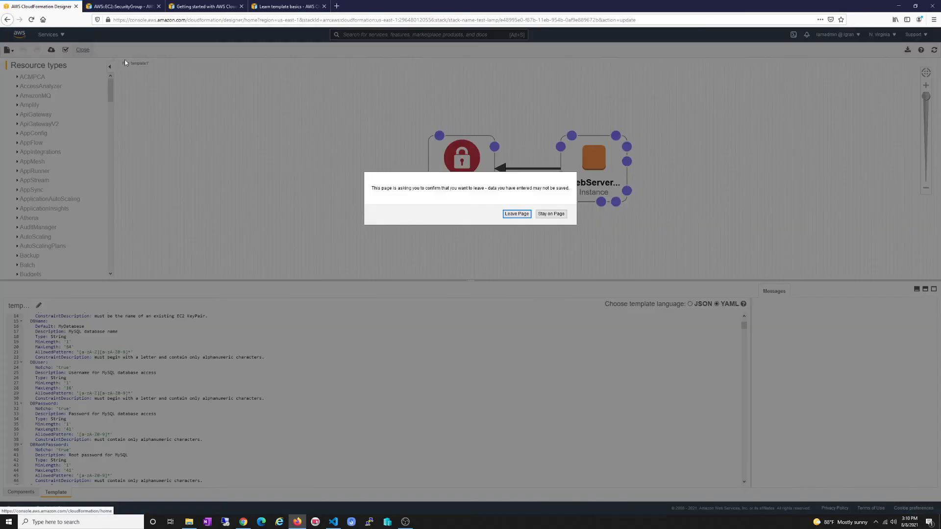
click(516, 214)
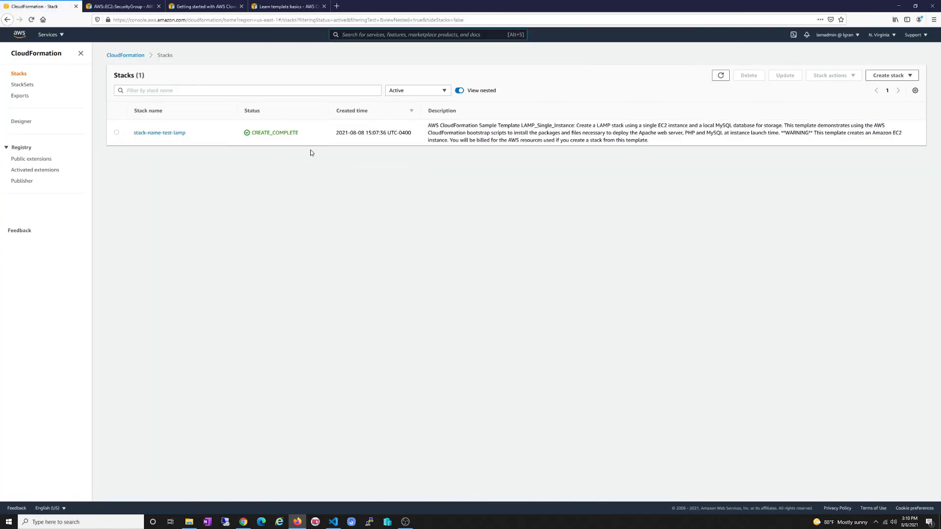
click(116, 133)
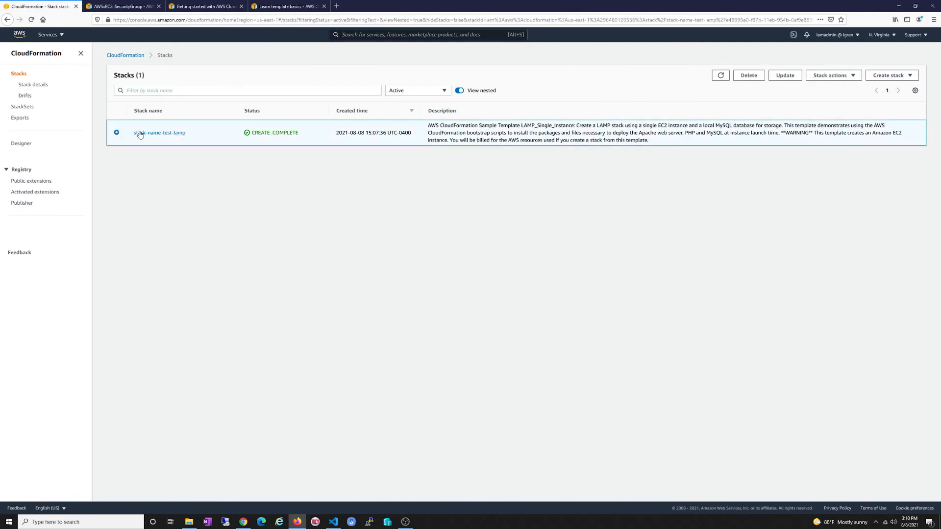
click(743, 78)
click(550, 292)
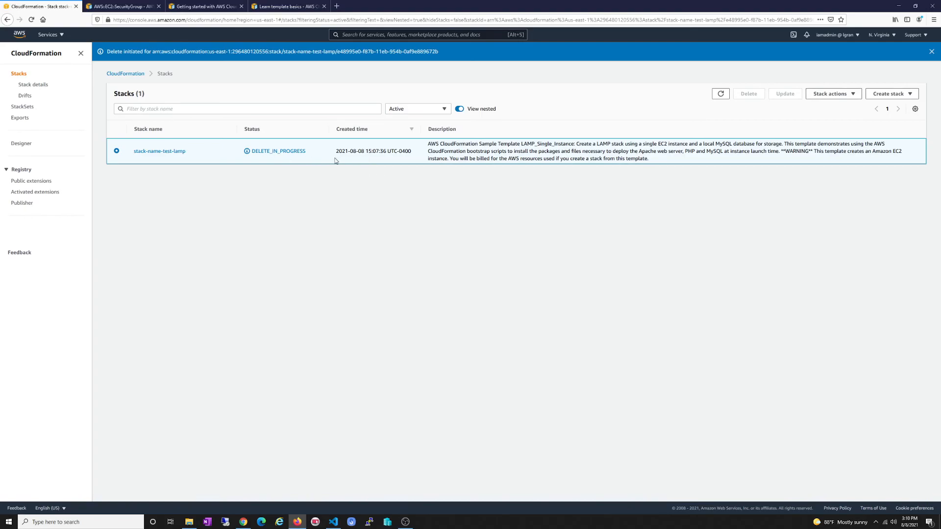
Check the stack's refreshed events showing DELETE_IN_PROGRESS
click(167, 152)
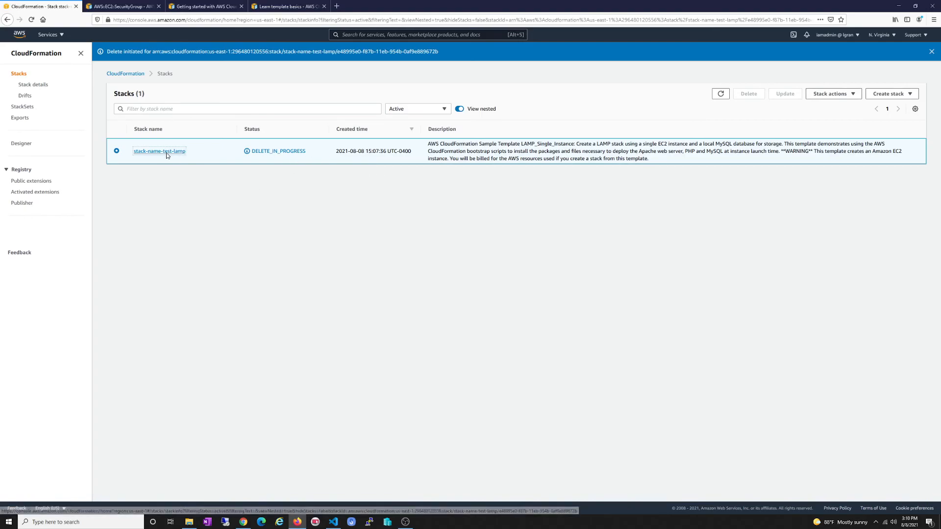
click(295, 112)
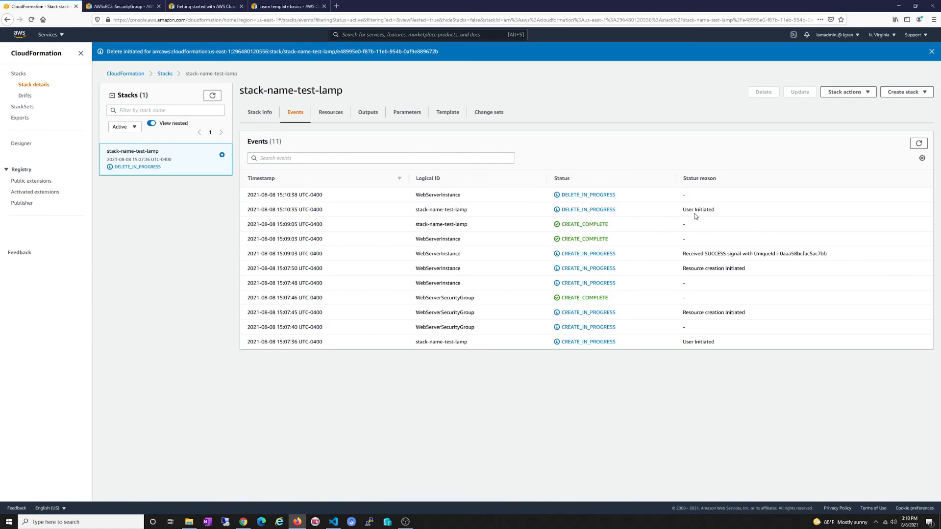
click(919, 143)
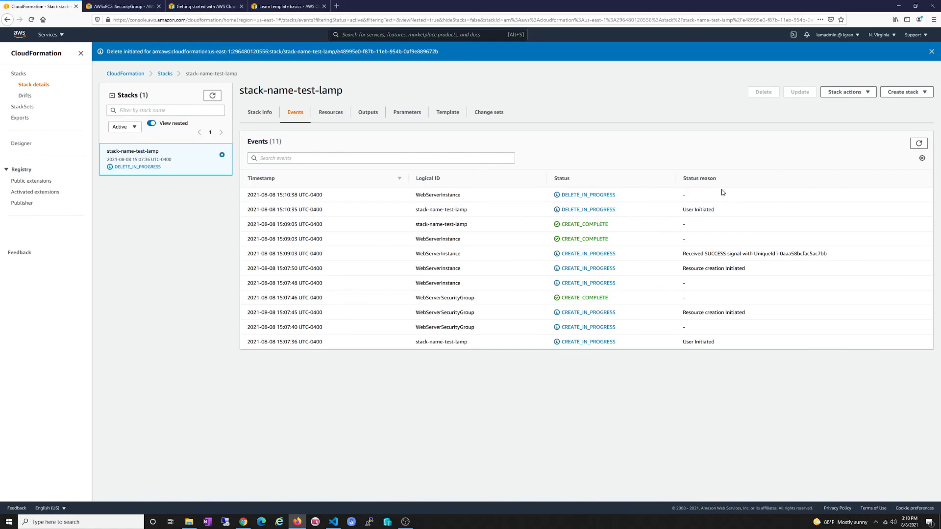